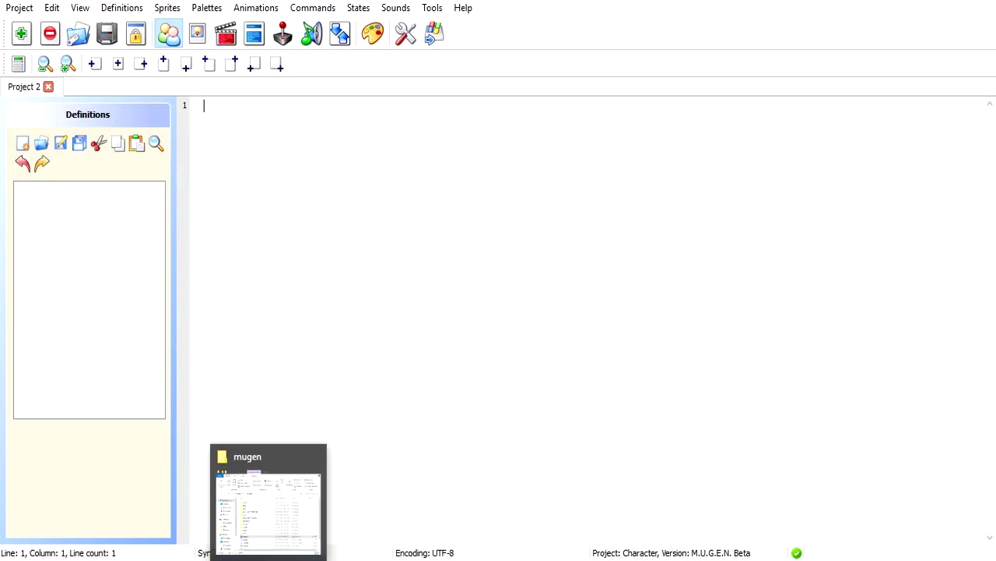
- Launch mugen.exe from the mugen folder and enter the Arcade character select
left_click(268, 502)
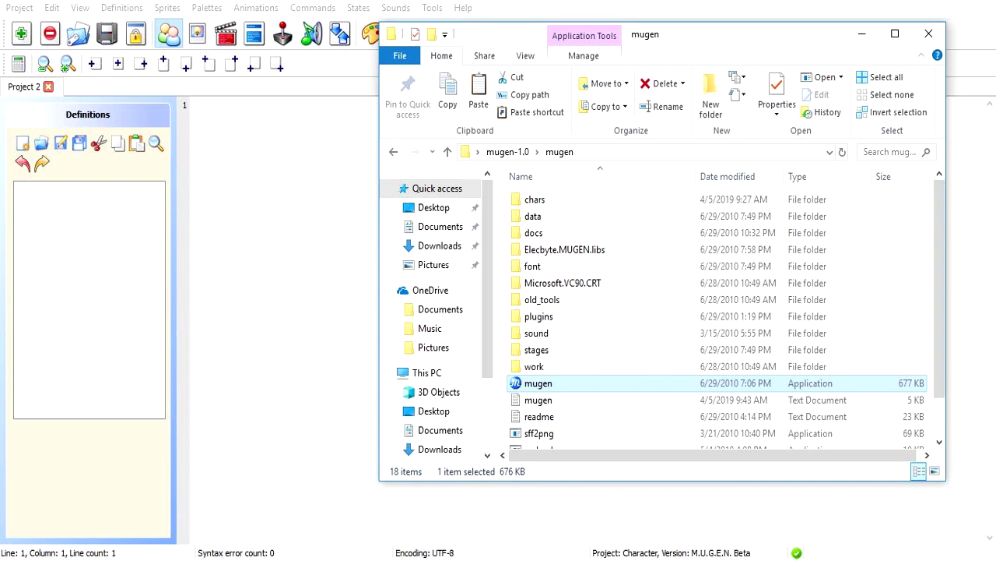
key("Return")
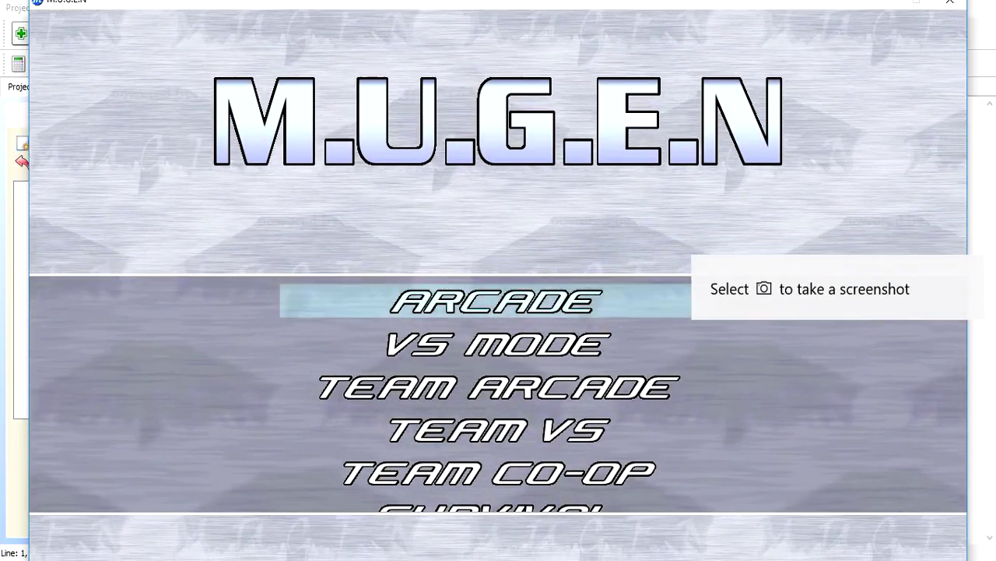
key("Return")
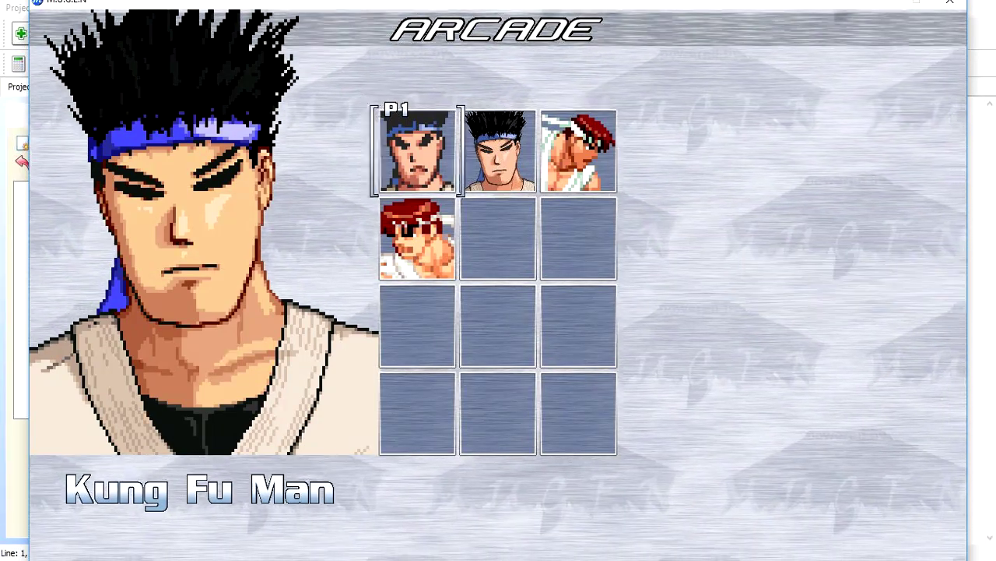
- Compare the portraits of the two Ryu slots, then quit the game
key("Right")
key("Right")
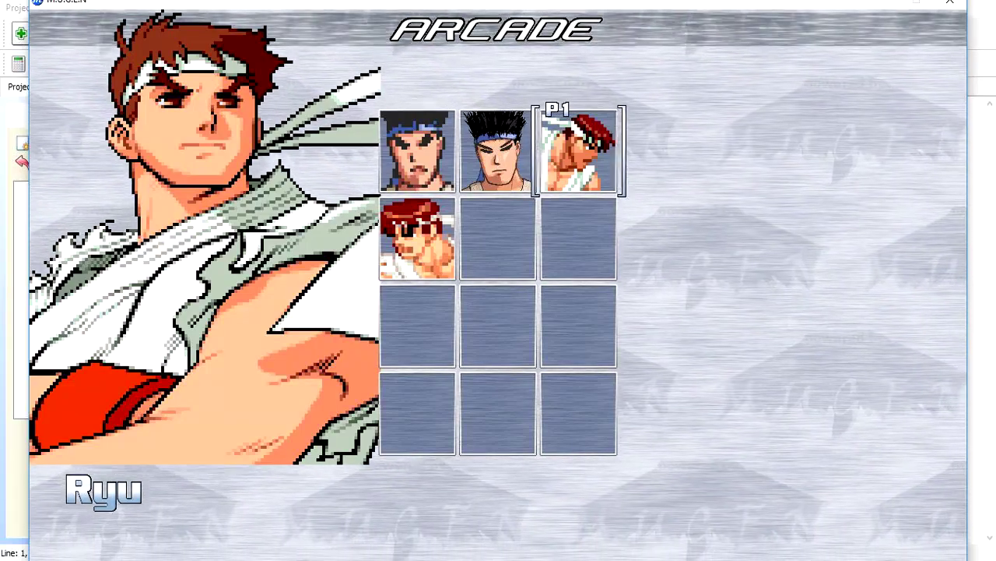
key("Left")
key("Left")
key("Down")
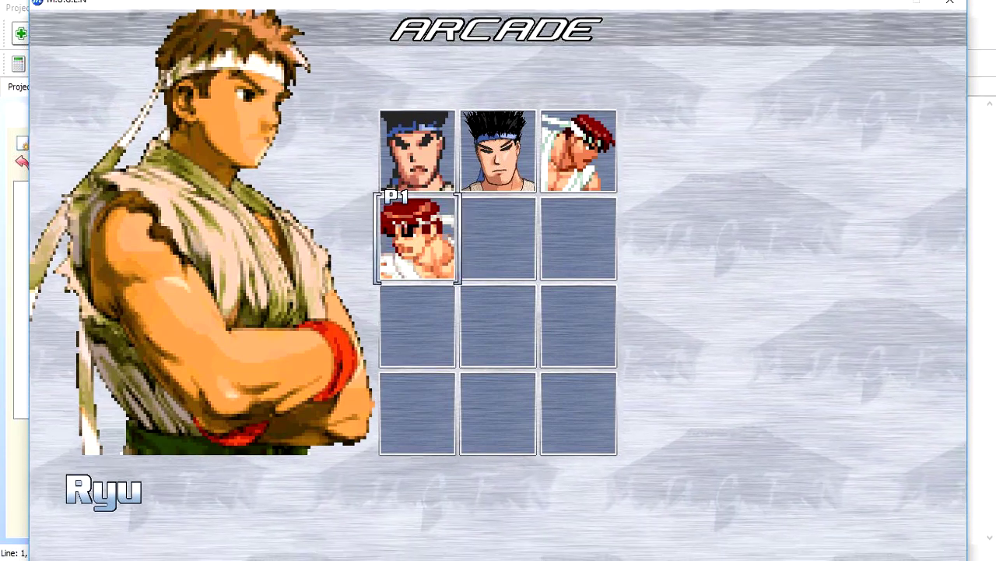
key("Up")
key("Right")
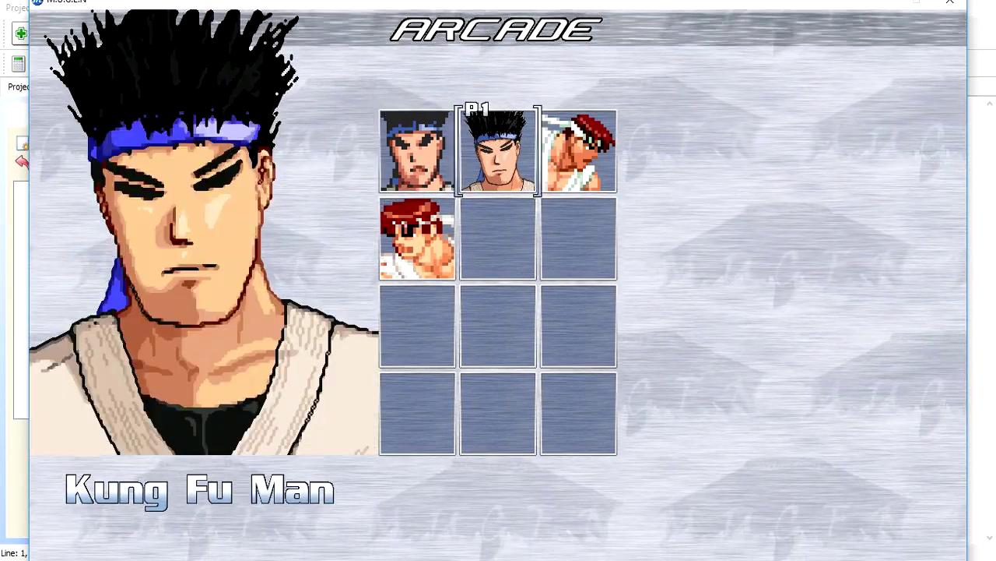
key("Right")
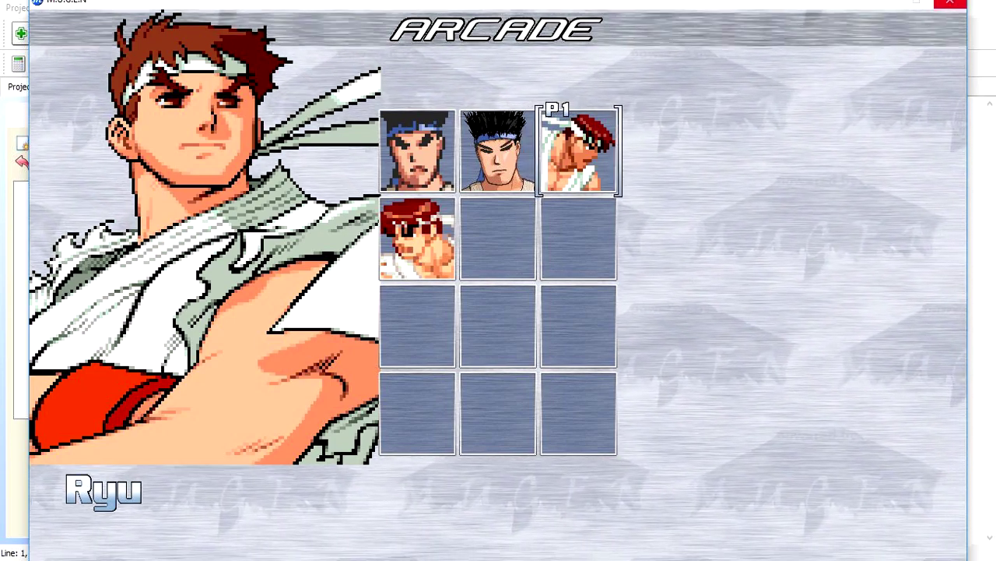
key("Escape")
key("Escape")
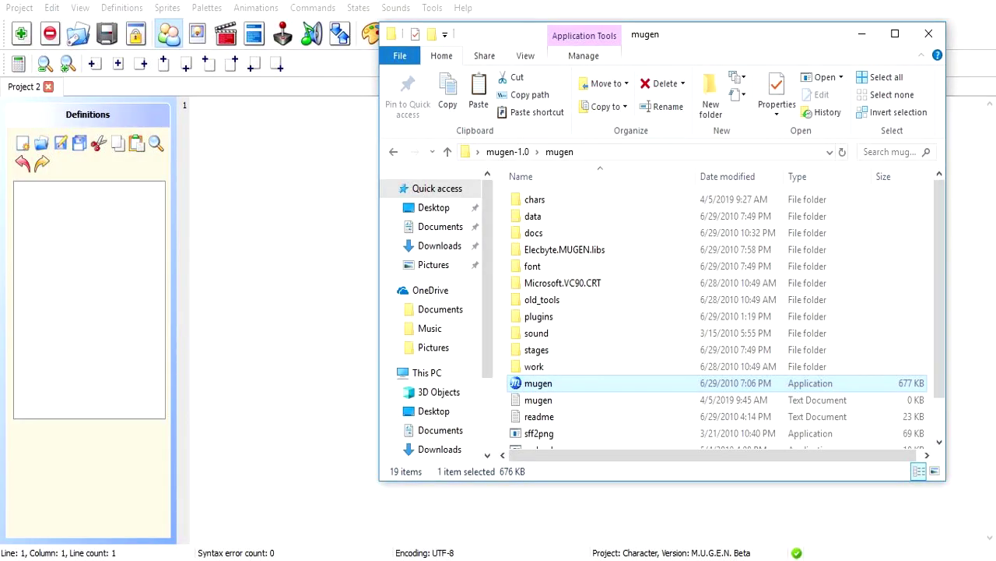
key("alt+Tab")
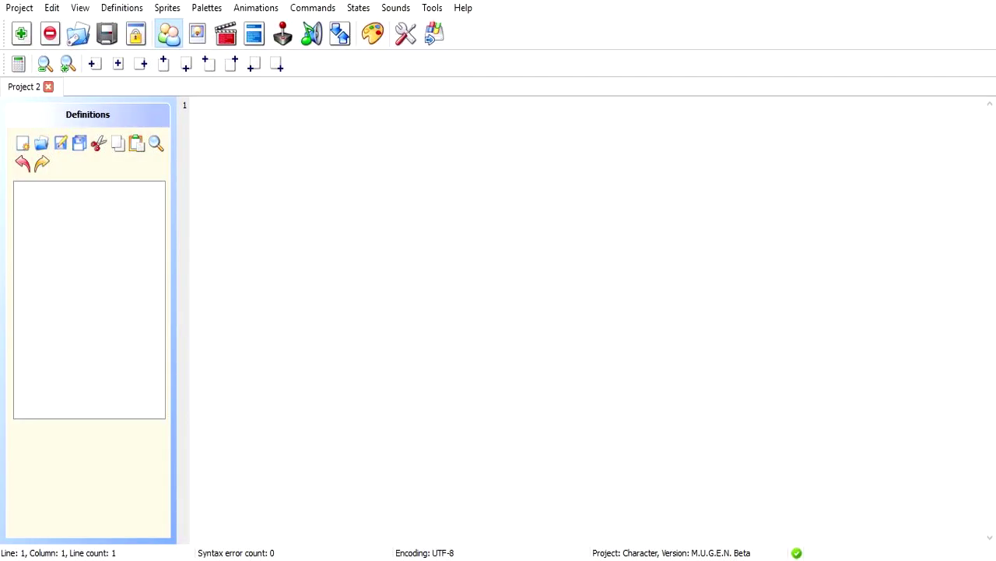
- Return to Fighter Factory's empty Project 2 and bring up the Project menu
key("alt")
key("alt+p")
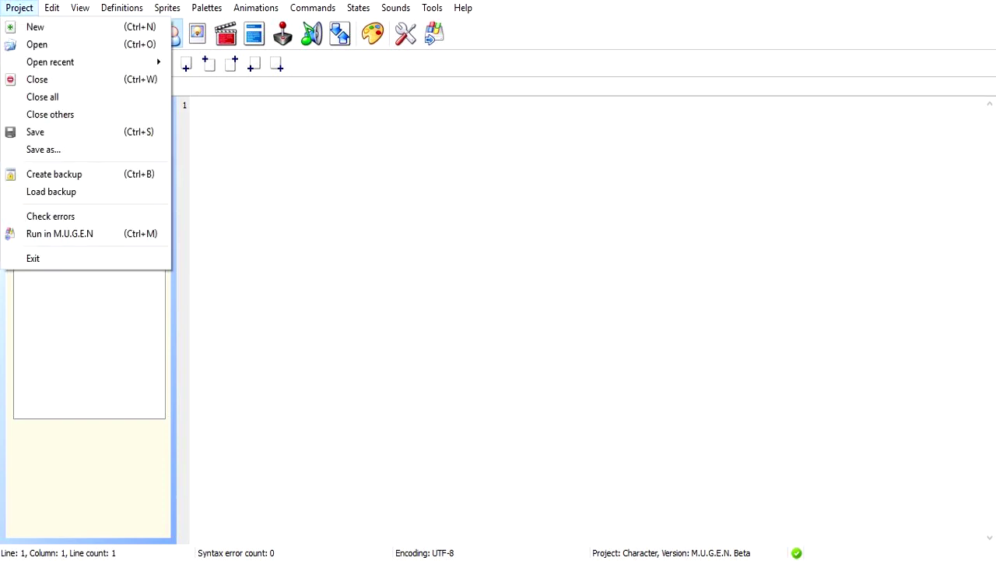
- Open MvC2Ryu.def and chars\Ryu\Ryu.def, showing Ryu's 1794 sprites
key("Return")
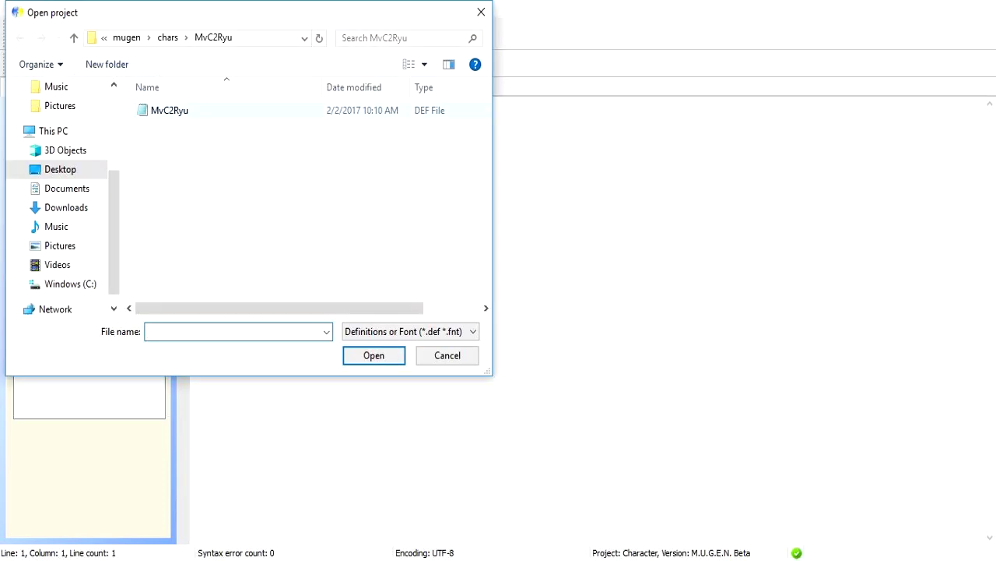
double_click(170, 109)
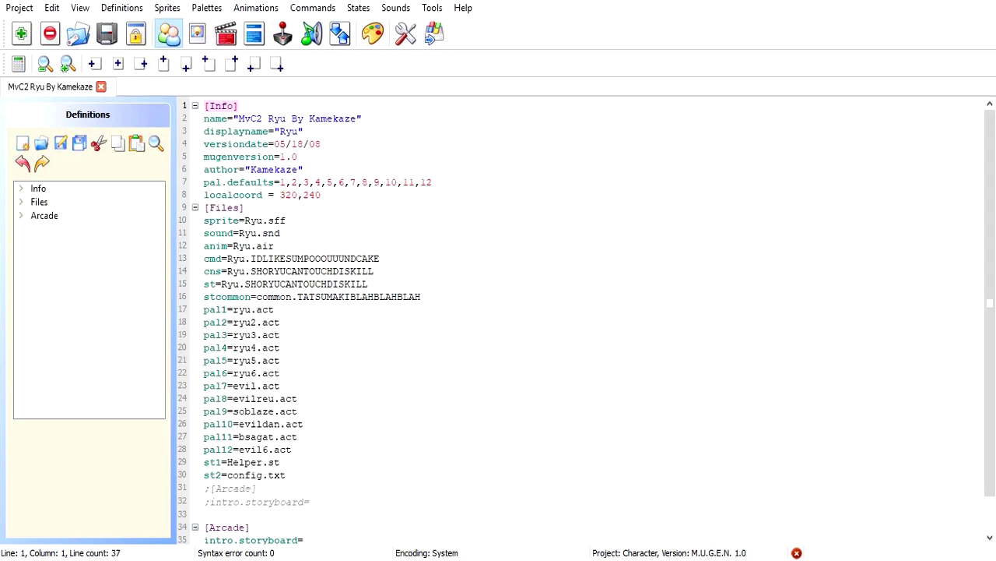
key("alt+p")
key("Down")
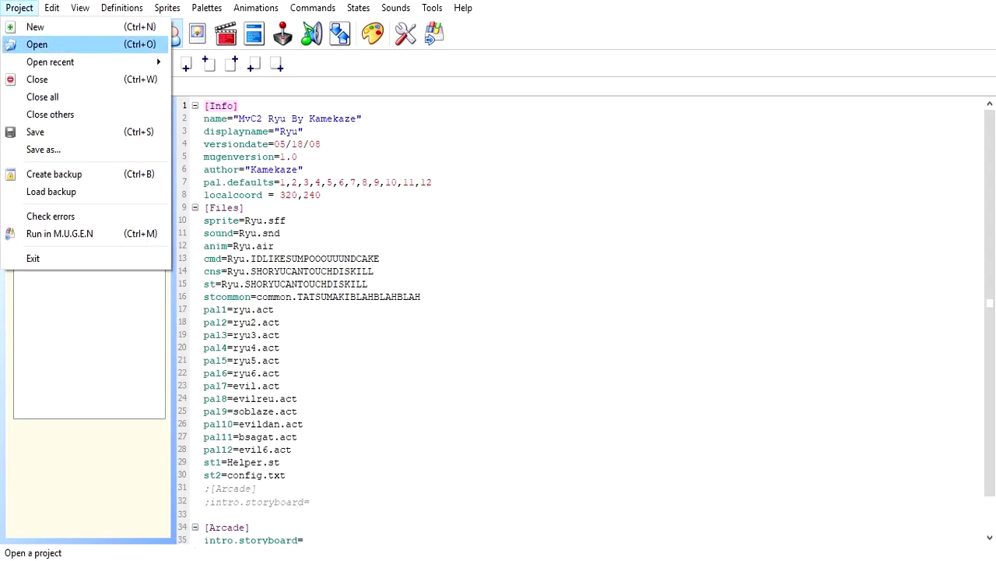
key("Return")
left_click(167, 38)
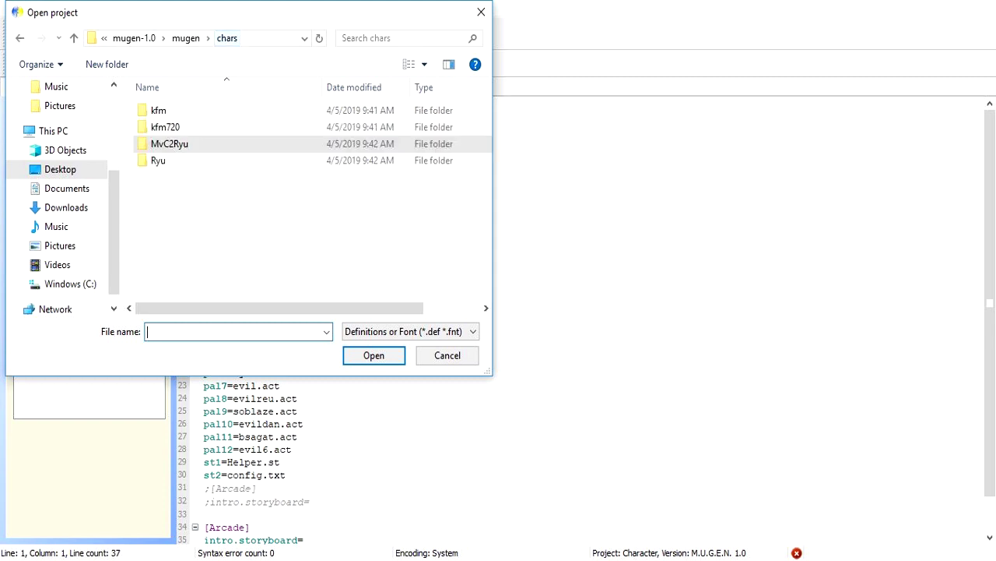
double_click(163, 160)
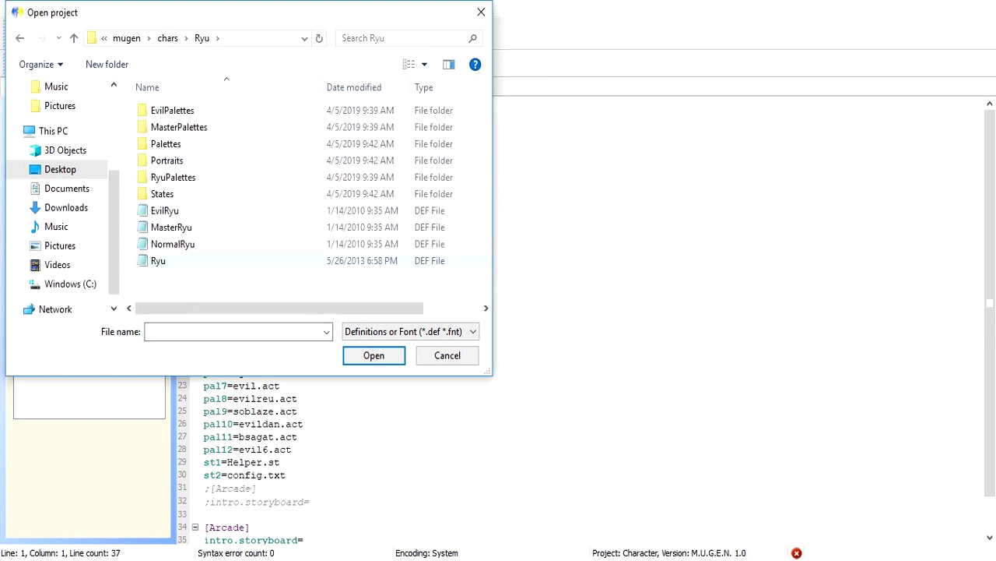
double_click(160, 261)
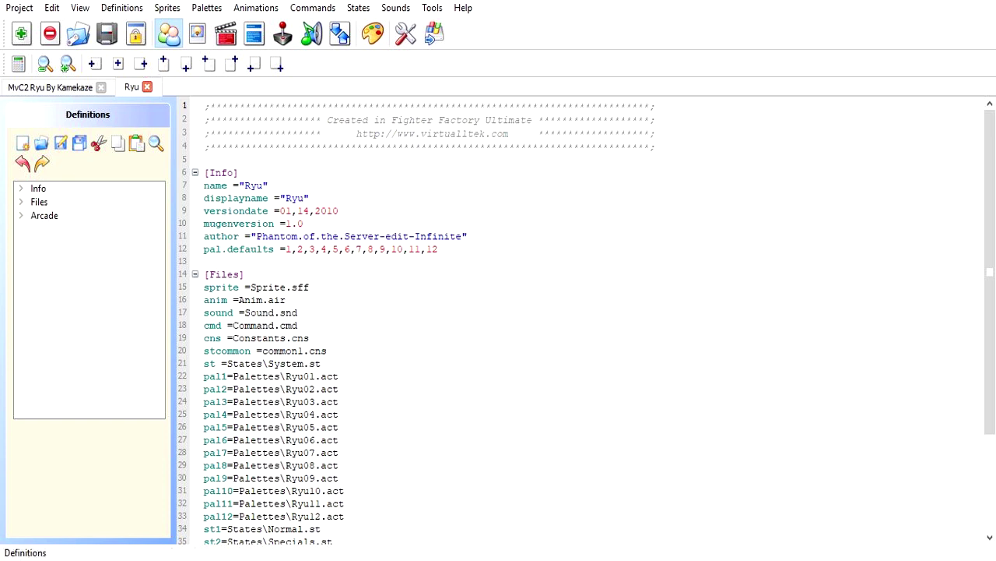
left_click(197, 34)
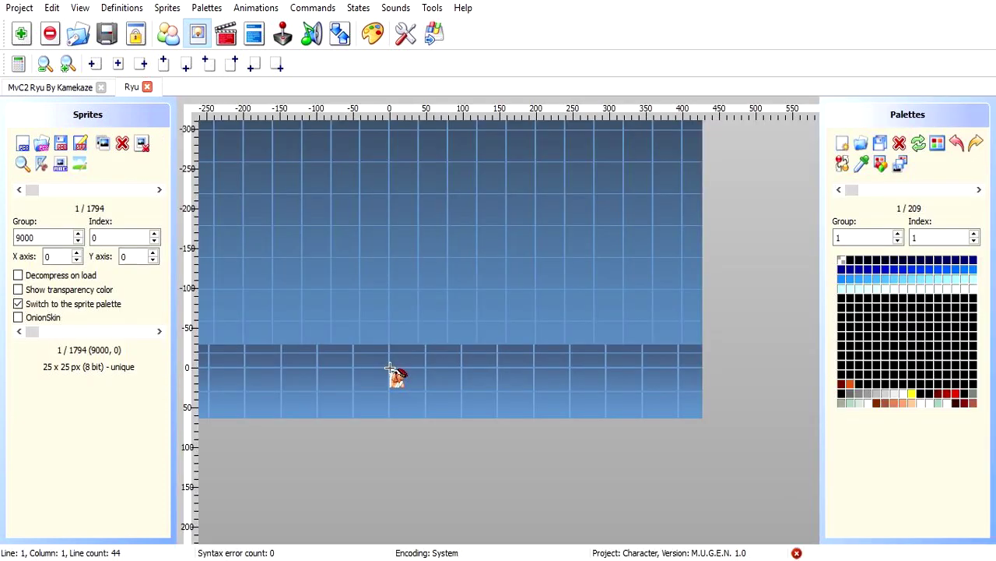
- Browse forward through the Ryu project's sprites to the end of the list
key("Right")
key("Right")
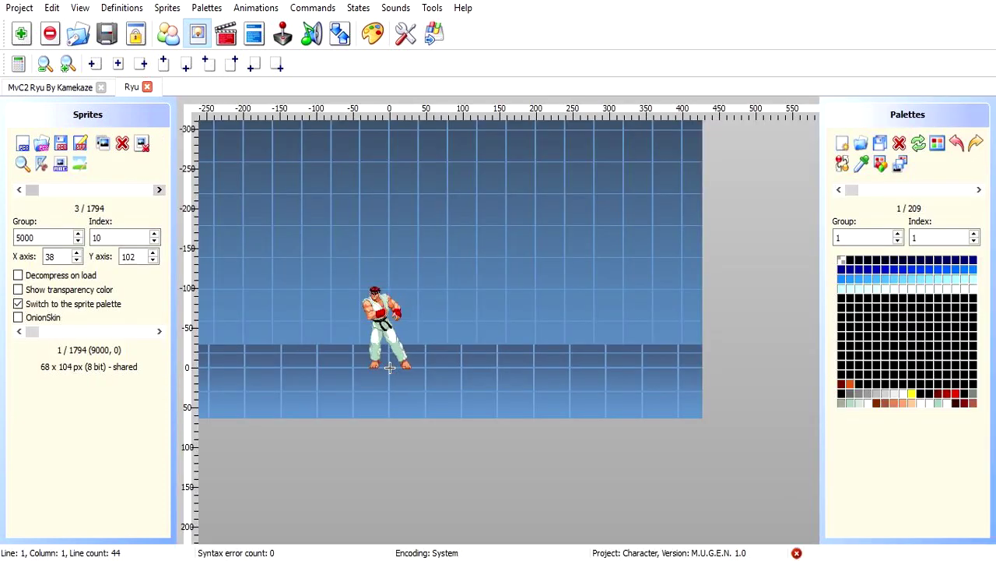
key("Right")
key("Right")
key("Right")
key("Right")
key("Right")
key("Right")
key("Right")
key("Right")
key("Right")
key("Right")
key("Right")
key("Right")
key("Right")
key("Right")
key("Right")
key("Right")
key("Right")
key("Right")
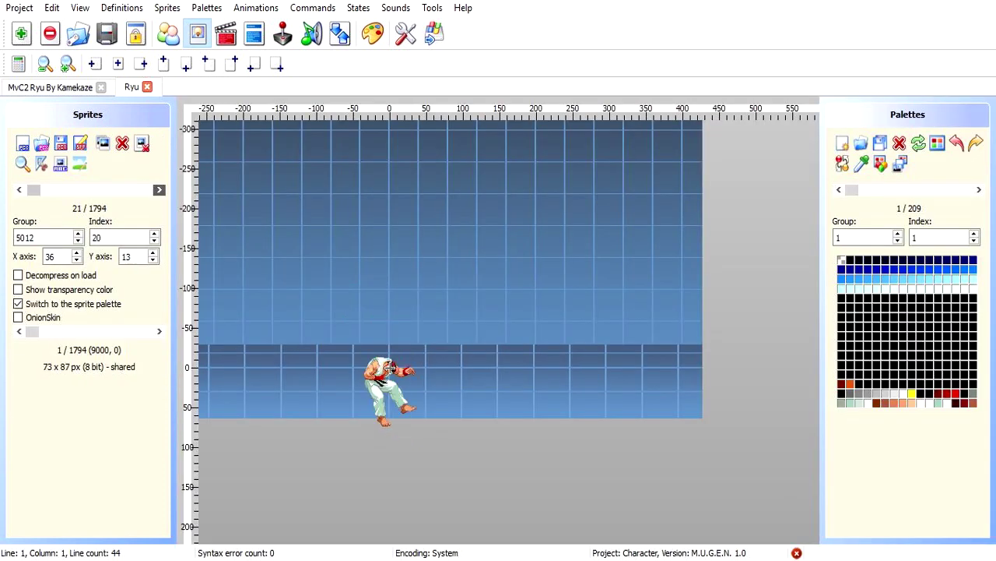
key("Right")
key("Right")
key("Right")
key("Right")
key("Right")
key("Right")
key("Right")
key("Right")
key("Right")
key("Right")
key("Right")
key("Right")
key("Right")
key("Right")
key("Right")
key("Right")
key("Right")
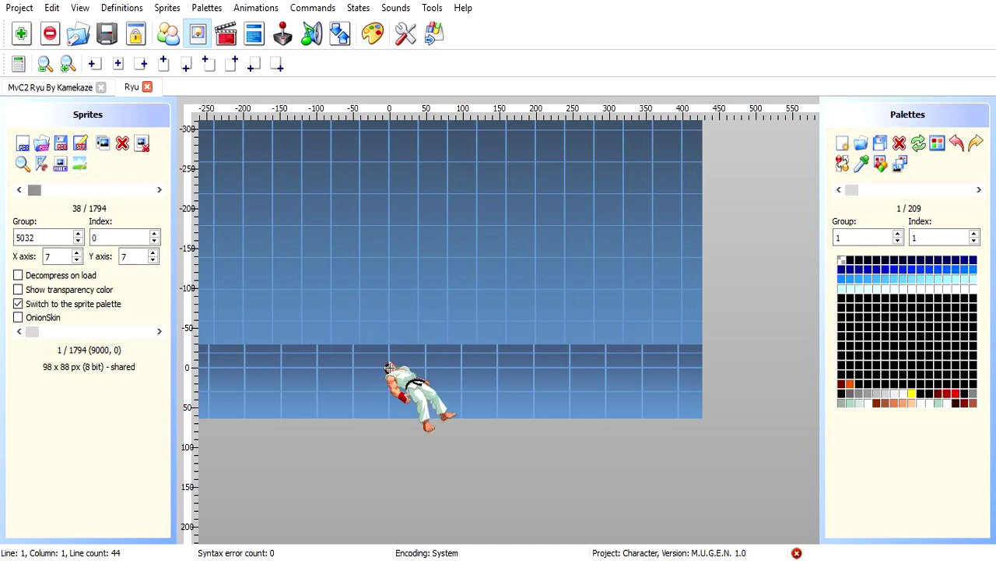
key("Right")
key("Right")
key("Right")
key("Right")
key("Right")
key("Right")
key("Right")
key("Right")
key("Right")
key("Right")
key("Right")
key("Right")
key("Right")
key("Right")
key("Right")
key("Right")
key("Right")
key("Right")
key("Right")
key("Right")
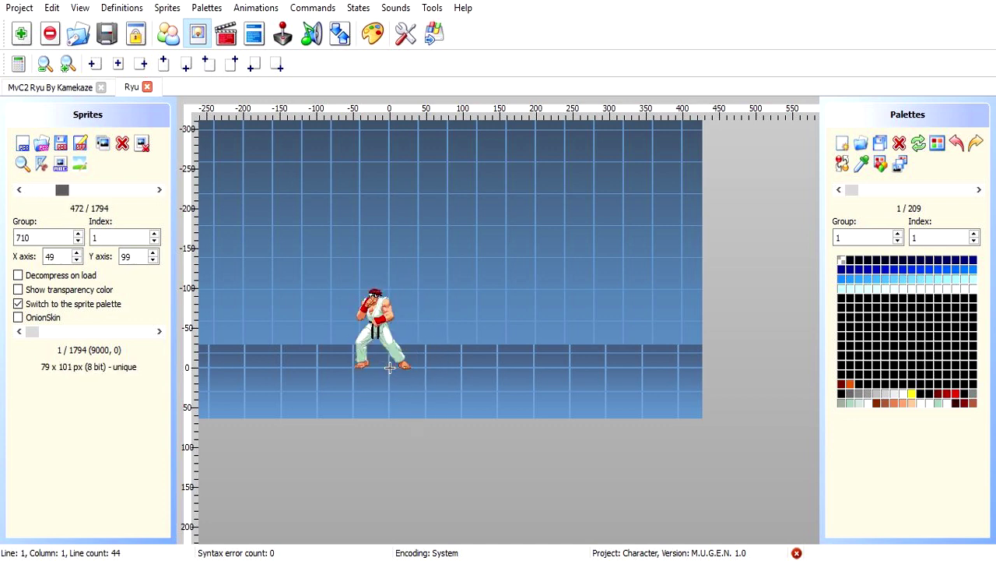
key("Right")
key("Right")
key("Right")
key("Right")
key("Right")
key("Right")
key("Right")
key("Right")
key("Right")
key("Right")
key("Right")
key("Right")
key("Right")
key("Right")
key("Right")
key("Right")
key("Right")
key("Right")
key("Right")
key("Right")
key("Right")
key("Right")
key("Right")
key("Right")
key("Right")
key("Right")
key("Right")
key("Right")
key("Right")
key("Right")
key("Right")
key("Right")
key("Right")
key("Right")
key("Right")
key("Right")
key("Right")
key("Right")
key("Right")
key("Right")
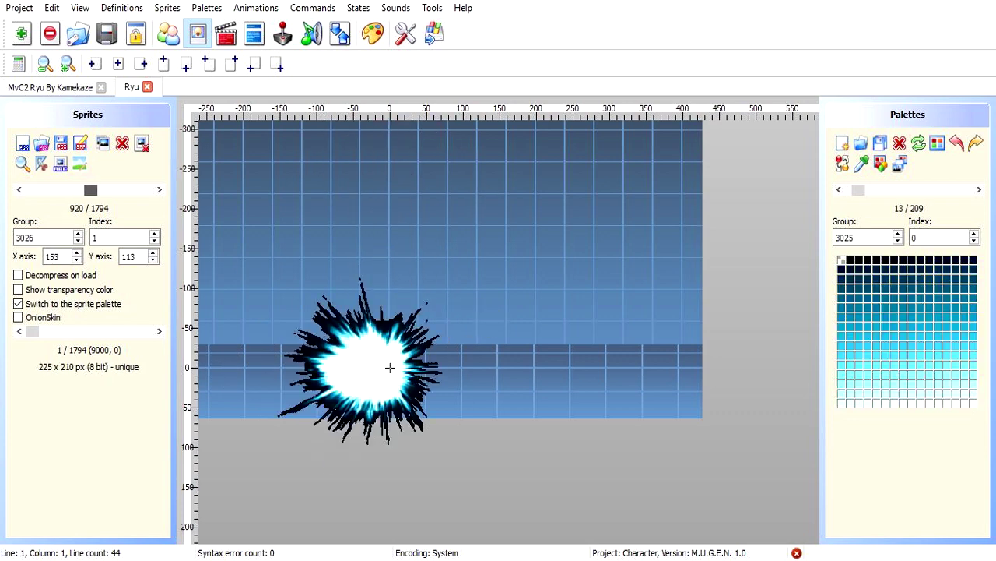
key("Right")
key("Right")
key("Right")
key("Right")
key("Right")
key("Right")
key("Right")
key("Right")
key("Right")
key("Right")
key("Right")
key("Right")
key("Right")
key("Right")
key("Right")
key("Right")
key("Right")
key("Right")
key("Right")
key("Right")
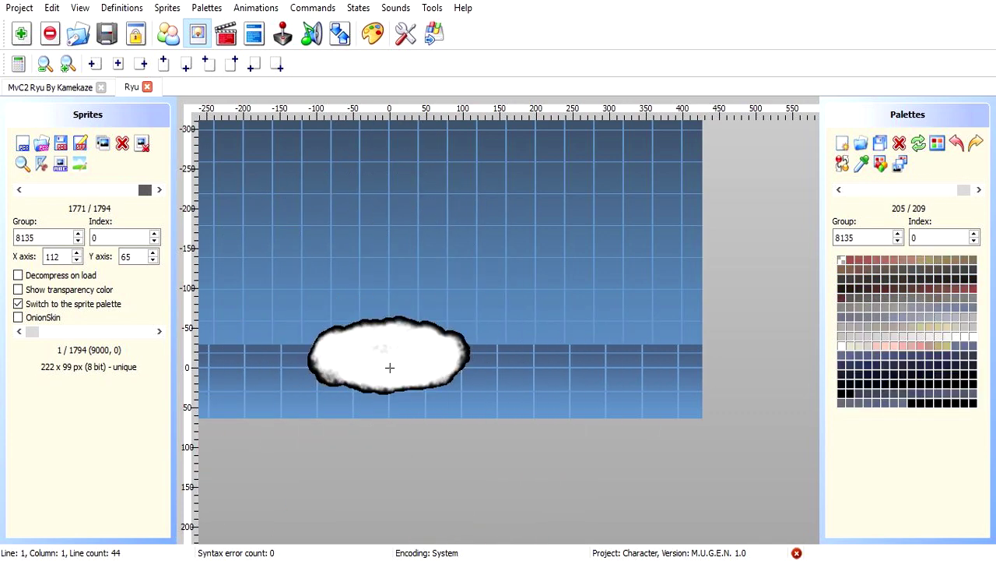
key("Right")
key("Right")
key("Right")
key("Right")
key("Right")
key("Right")
key("Right")
key("Right")
key("Right")
key("Right")
key("Right")
key("Right")
key("Right")
key("Right")
key("Right")
key("Right")
key("Right")
key("Right")
key("Right")
key("Right")
- Step back through the sprites to Ryu's 9000,1 select-screen portrait
key("Left")
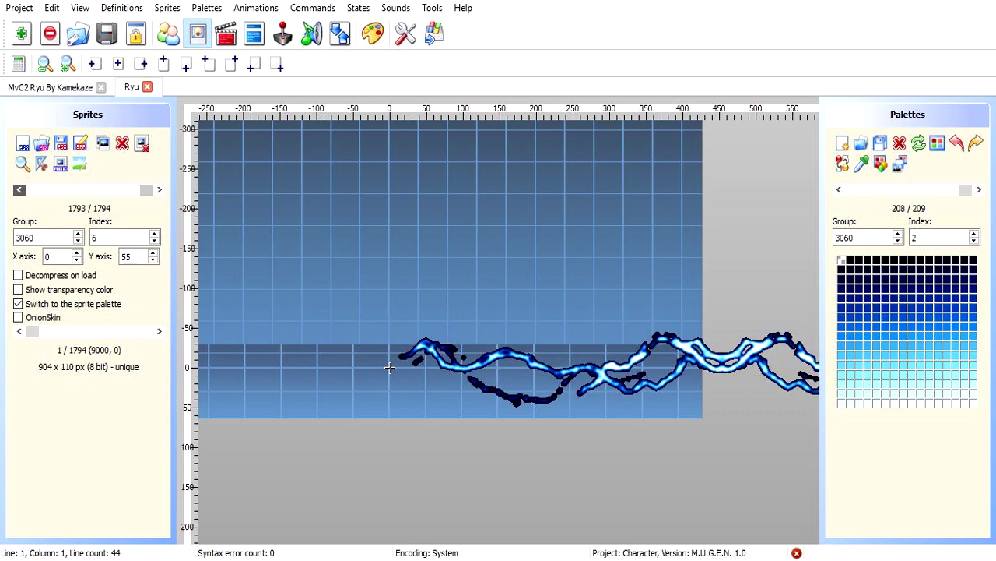
key("Left")
key("Left")
key("Left")
key("Left")
key("Left")
key("Left")
key("Left")
key("Left")
key("Left")
key("Left")
key("Left")
key("Left")
key("Left")
key("Left")
key("Left")
key("Left")
key("Left")
key("Left")
key("Left")
key("Left")
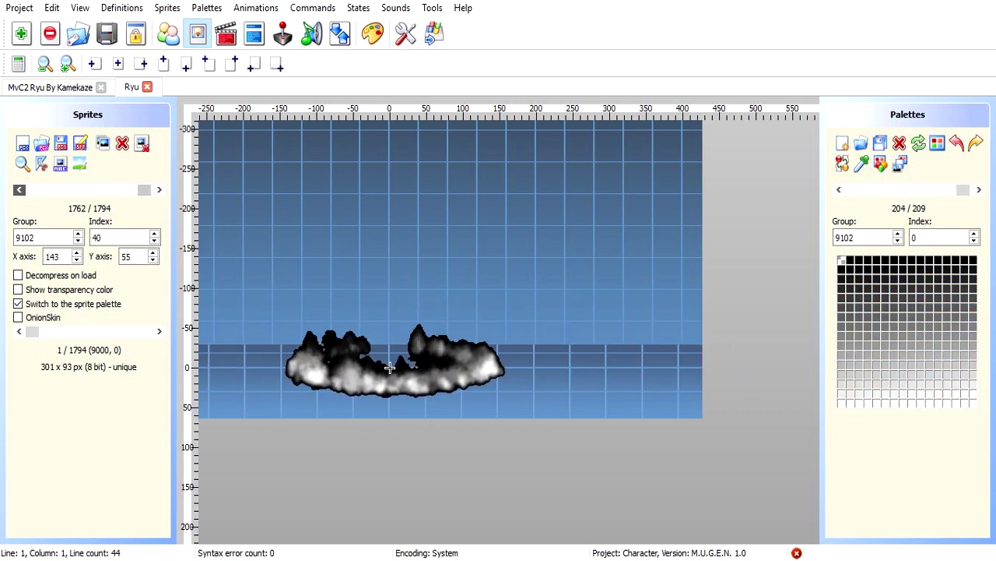
key("Left")
key("Left")
key("Left")
key("Left")
key("Left")
key("Left")
key("Left")
key("Left")
key("Left")
key("Left")
key("Left")
key("Left")
key("Left")
key("Left")
key("Left")
key("Left")
key("Left")
key("Left")
key("Left")
key("Left")
key("Left")
key("Left")
key("Left")
key("Left")
key("Left")
key("Left")
key("Left")
key("Left")
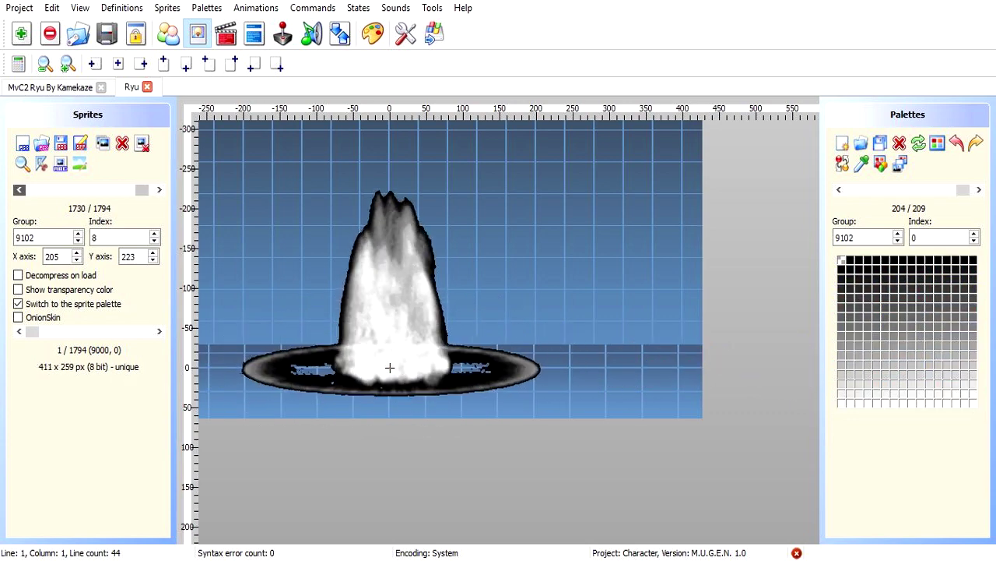
key("Left")
key("Left")
key("Left")
key("Left")
key("Left")
key("Left")
key("Left")
key("Left")
key("Left")
key("Left")
key("Left")
key("Left")
key("Left")
key("Left")
key("Left")
key("Left")
key("Left")
key("Left")
key("Left")
key("Left")
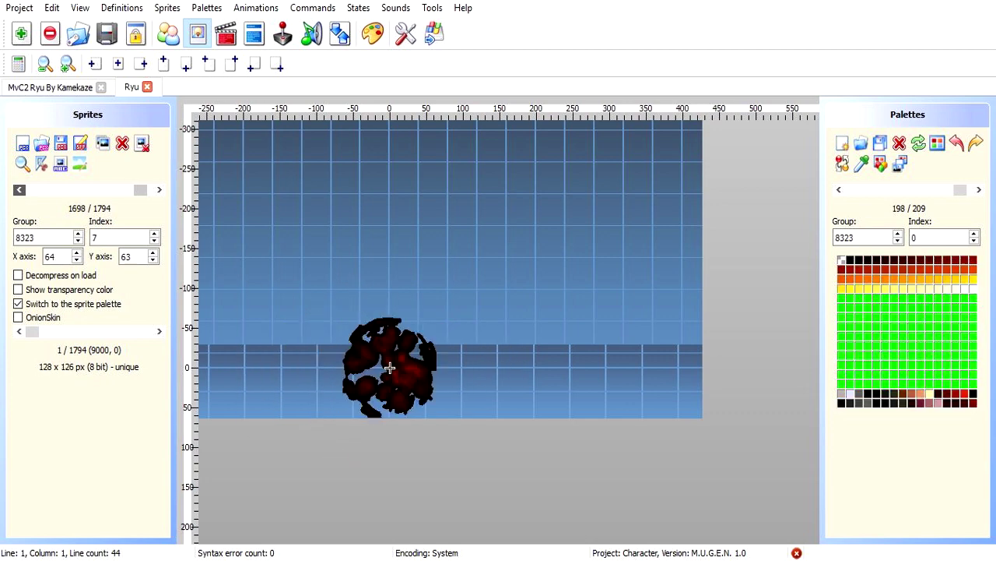
key("Left")
key("Left")
key("Left")
key("Left")
key("Left")
key("Left")
key("Left")
key("Left")
key("Left")
key("Left")
key("Left")
key("Left")
key("Left")
key("Left")
key("Left")
key("Left")
key("Left")
key("Left")
key("Left")
key("Left")
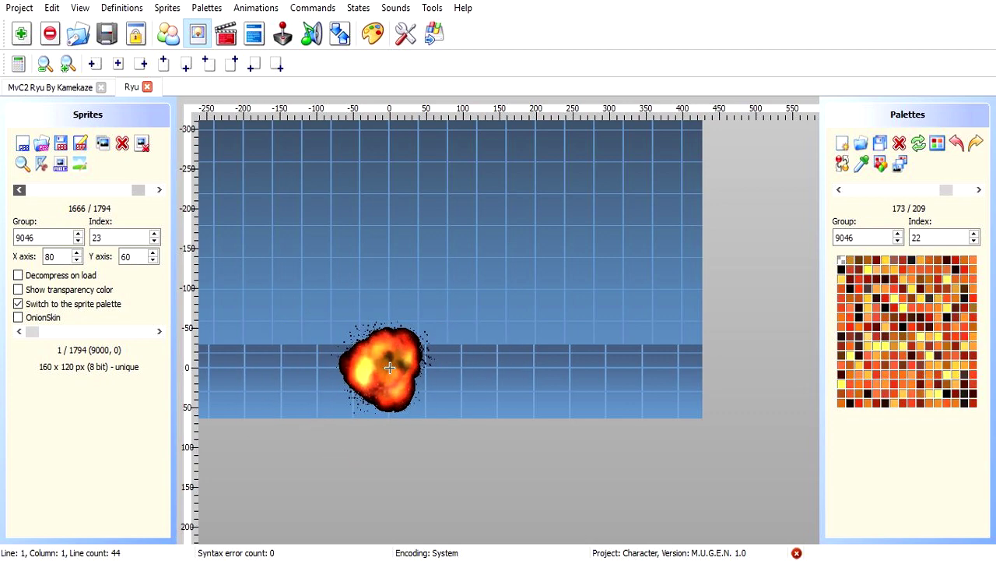
key("Left")
key("Left")
key("Left")
key("Left")
key("Left")
key("Left")
key("Left")
key("Left")
key("Left")
key("Left")
key("Left")
key("Left")
key("Left")
key("Left")
key("Left")
key("Left")
key("Left")
key("Left")
key("Left")
key("Left")
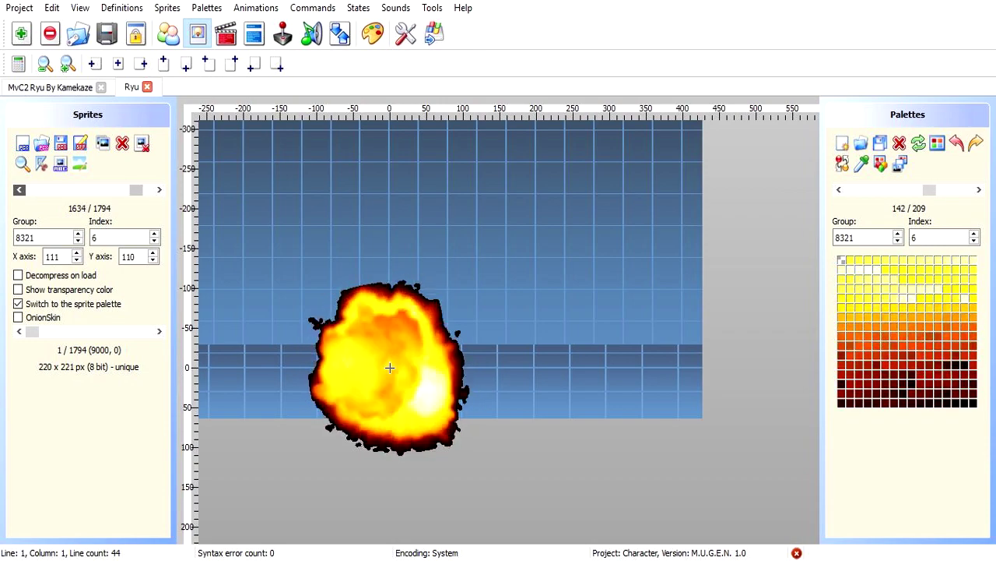
key("Left")
key("Left")
key("Left")
key("Left")
key("Left")
key("Left")
key("Left")
key("Left")
key("Left")
key("Left")
key("Left")
key("Left")
key("Left")
key("Left")
key("Left")
key("Left")
key("Left")
key("Left")
key("Left")
key("Left")
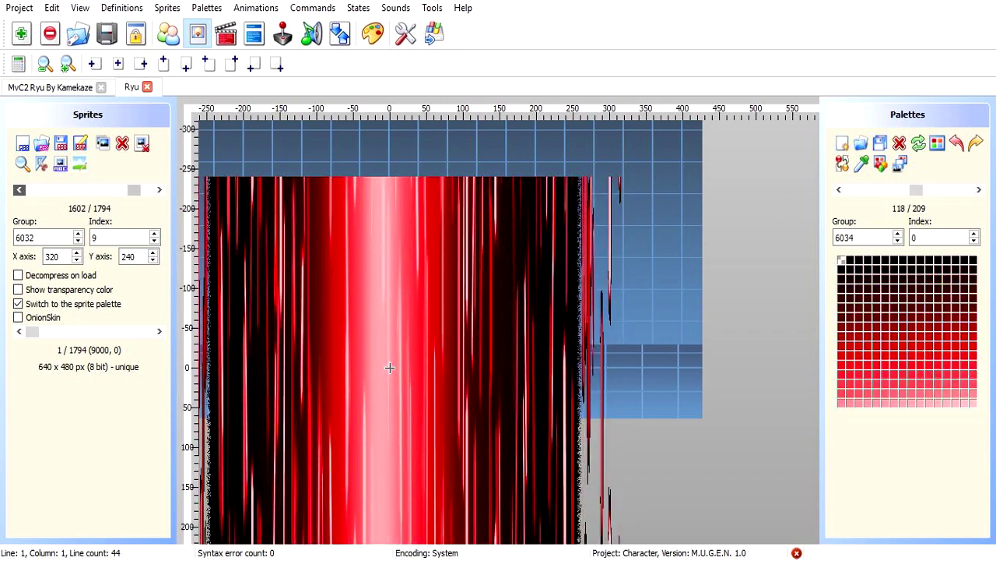
key("Left")
key("Left")
key("Left")
key("Left")
key("Left")
key("Left")
key("Left")
key("Left")
key("Left")
key("Left")
key("Left")
key("Left")
key("Left")
key("Left")
key("Left")
key("Left")
key("Left")
key("Left")
key("Left")
key("Left")
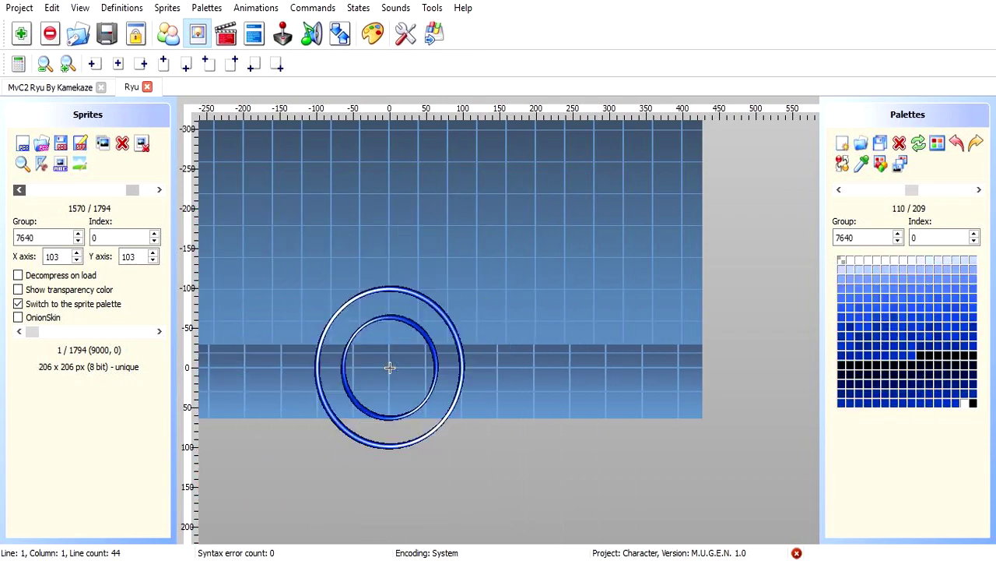
key("Left")
key("Left")
key("Left")
key("Left")
key("Left")
key("Left")
key("Left")
key("Left")
key("Left")
key("Left")
key("Left")
key("Left")
key("Left")
key("Left")
key("Left")
key("Left")
key("Left")
key("Left")
key("Left")
key("Left")
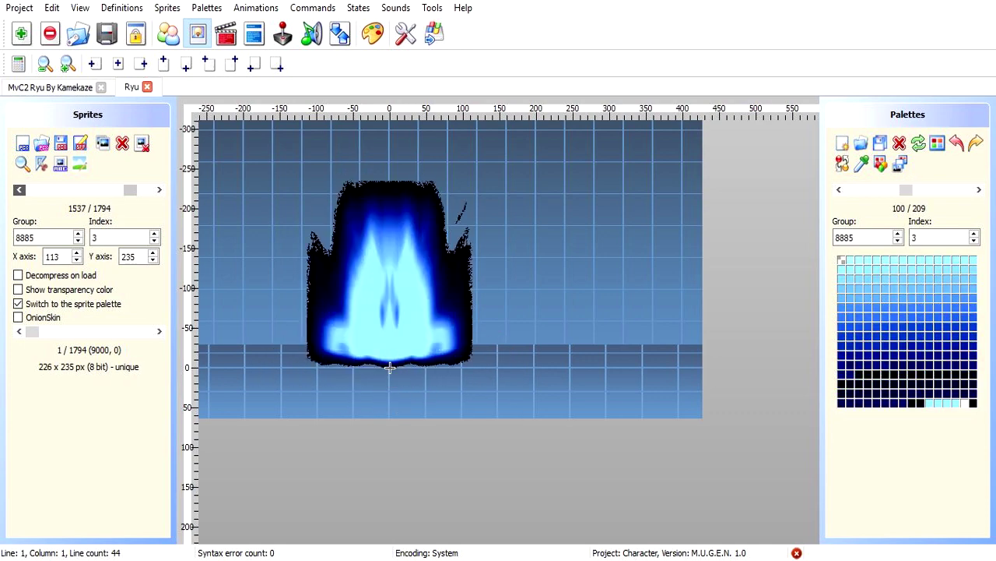
key("Left")
key("Left")
key("Left")
key("Left")
key("Left")
key("Left")
key("Left")
key("Left")
key("Left")
key("Left")
key("Left")
key("Left")
key("Left")
key("Left")
key("Left")
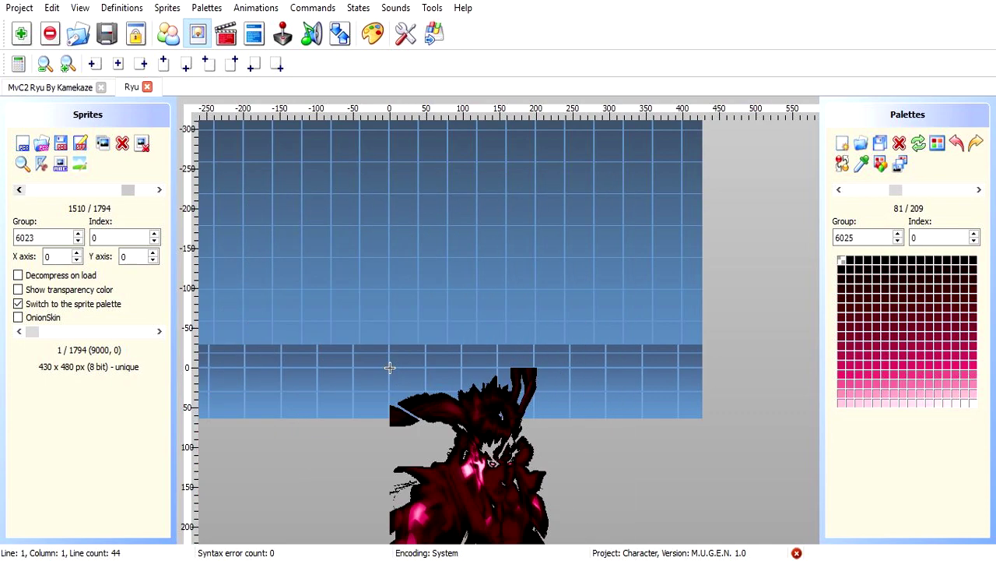
key("Left")
key("Left")
key("Left")
key("Left")
key("Left")
key("Left")
key("Left")
key("Left")
key("Left")
key("Left")
key("Left")
key("Left")
key("Left")
key("Left")
key("Left")
key("Left")
key("Left")
key("Left")
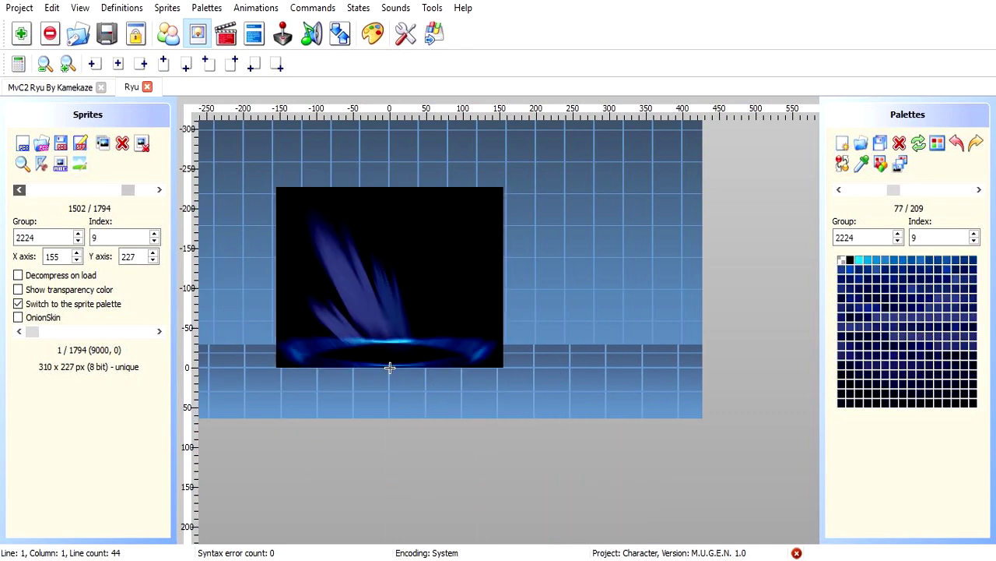
key("Left")
key("Left")
key("Left")
key("Left")
key("Left")
key("Left")
key("Left")
key("Left")
key("Left")
key("Left")
key("Left")
key("Left")
key("Left")
key("Left")
key("Left")
key("Left")
key("Left")
key("Left")
key("Left")
key("Left")
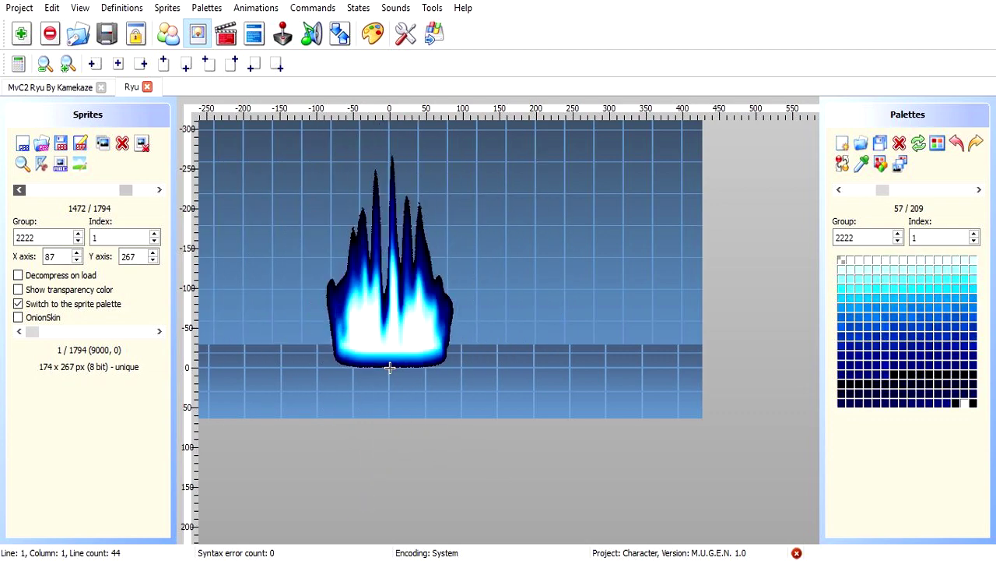
key("Left")
key("Left")
key("Left")
key("Left")
key("Left")
key("Left")
key("Left")
key("Left")
key("Left")
key("Left")
key("Left")
key("Left")
key("Left")
key("Left")
key("Left")
key("Left")
key("Left")
key("Left")
key("Left")
key("Left")
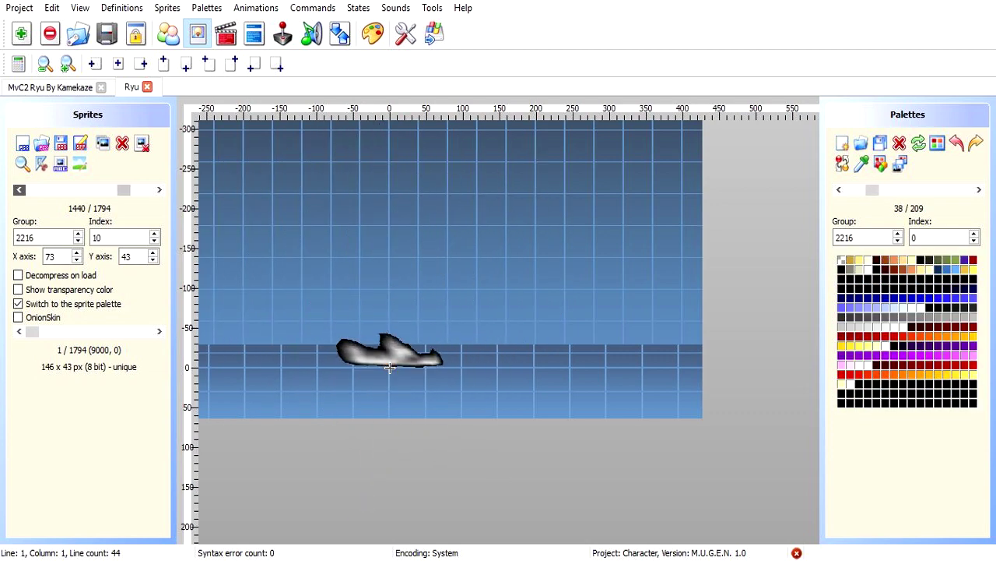
key("Left")
key("Left")
key("Left")
key("Left")
key("Left")
key("Left")
key("Left")
key("Left")
key("Left")
key("Left")
key("Left")
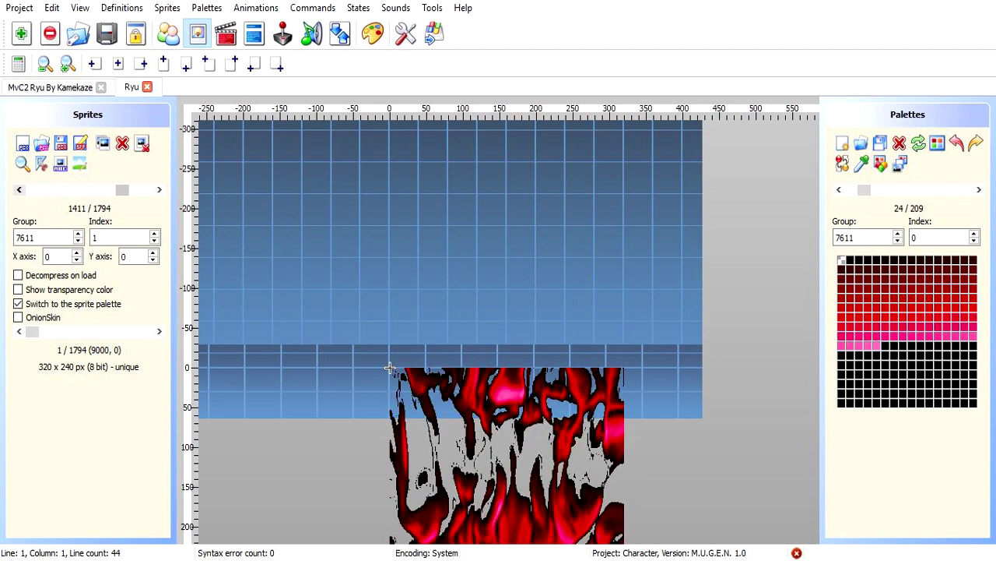
key("Right")
key("Right")
key("Right")
key("Right")
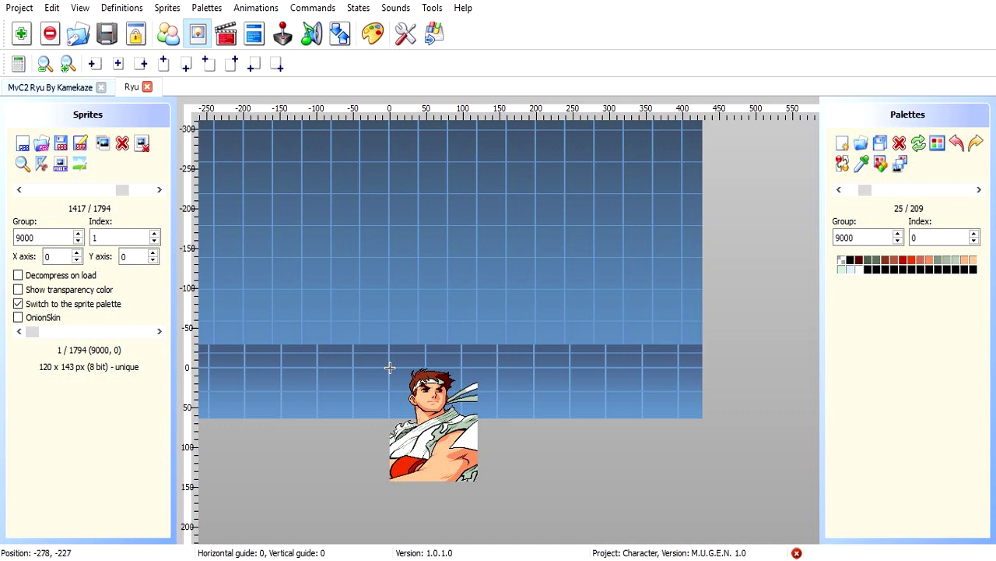
key("ctrl+Tab")
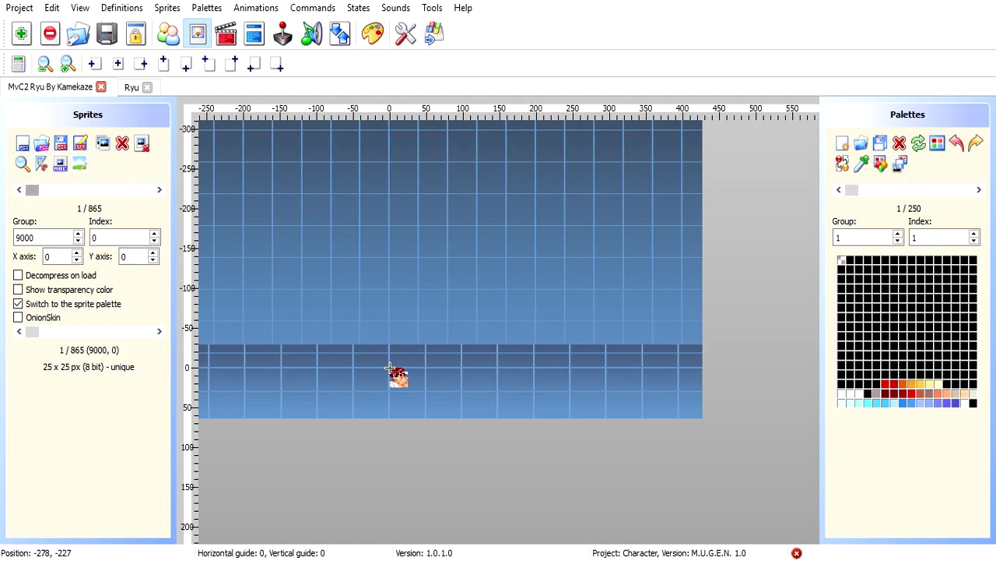
- Page down to MvC2 Ryu's final 9000,1 portrait and compare it with the original Ryu's
key("Page_Down")
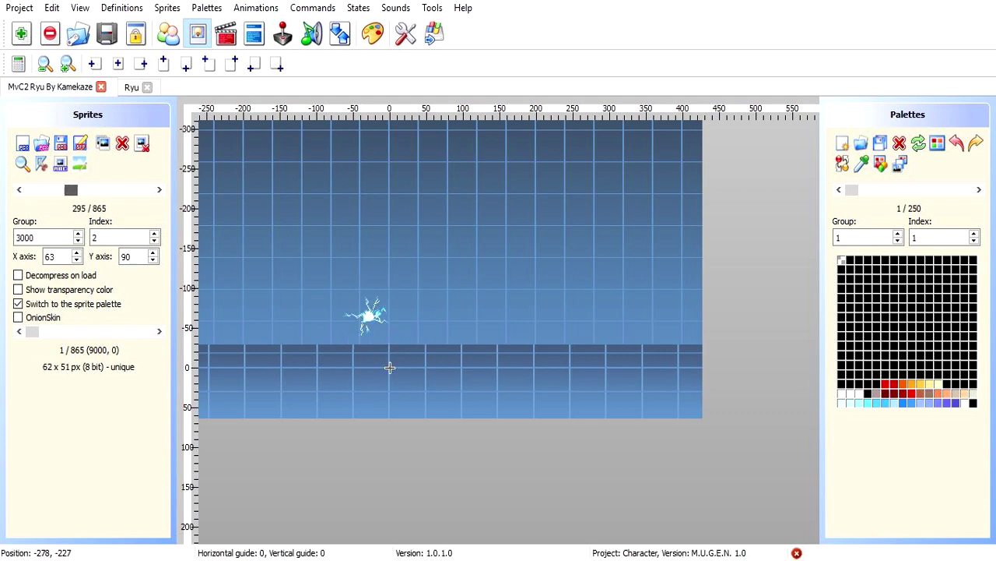
key("Page_Down")
key("Page_Down")
key("Page_Down")
key("Page_Down")
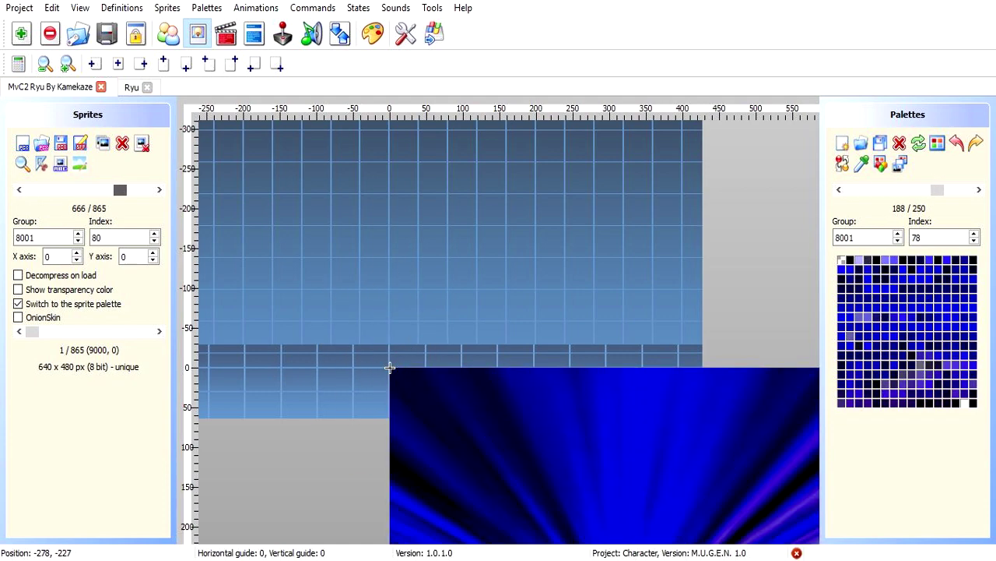
key("Page_Down")
key("Page_Down")
key("Page_Down")
key("Page_Down")
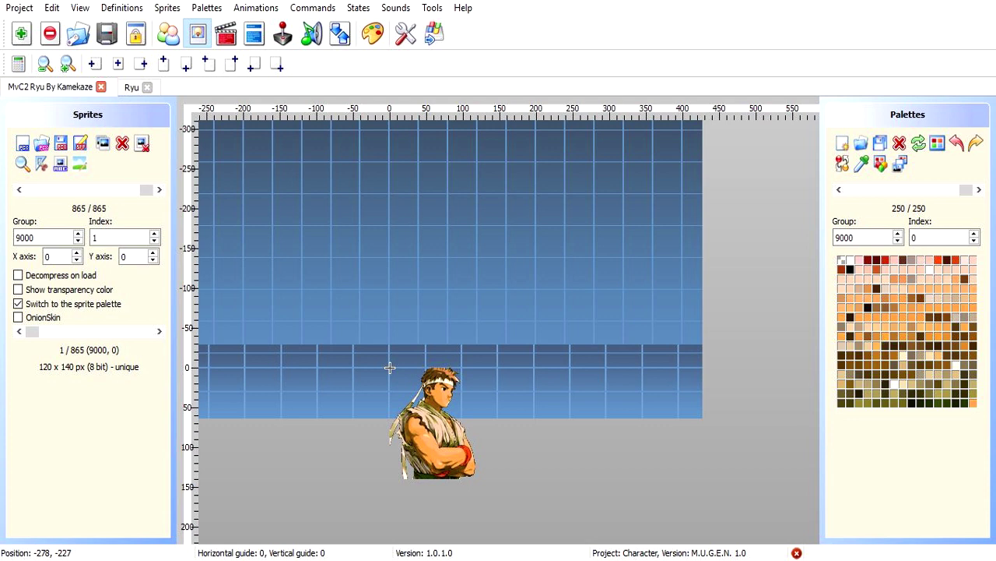
key("ctrl+Tab")
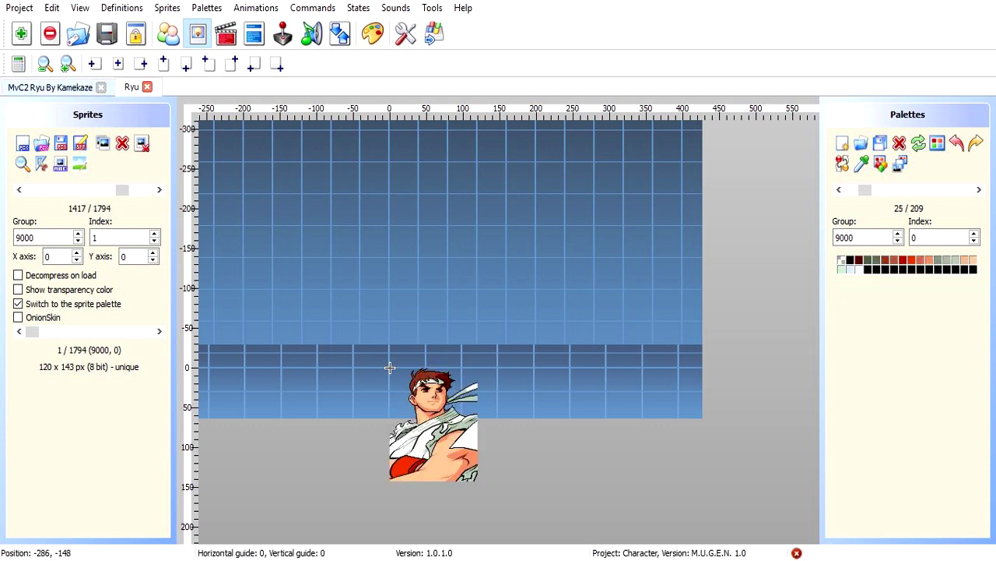
key("ctrl+Tab")
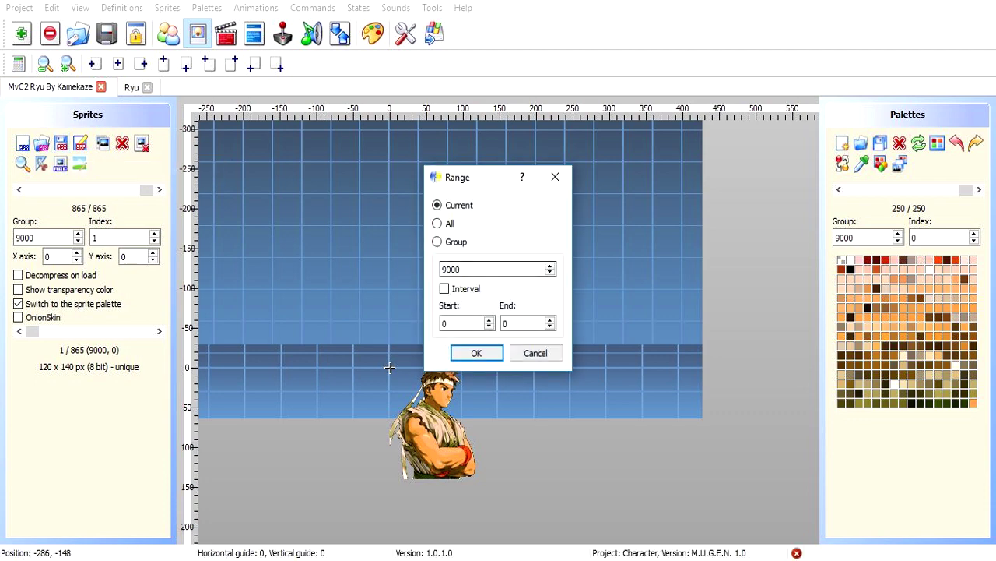
- Export only the current MvC2 Ryu portrait sprite as PNG file '1'
key("Return")
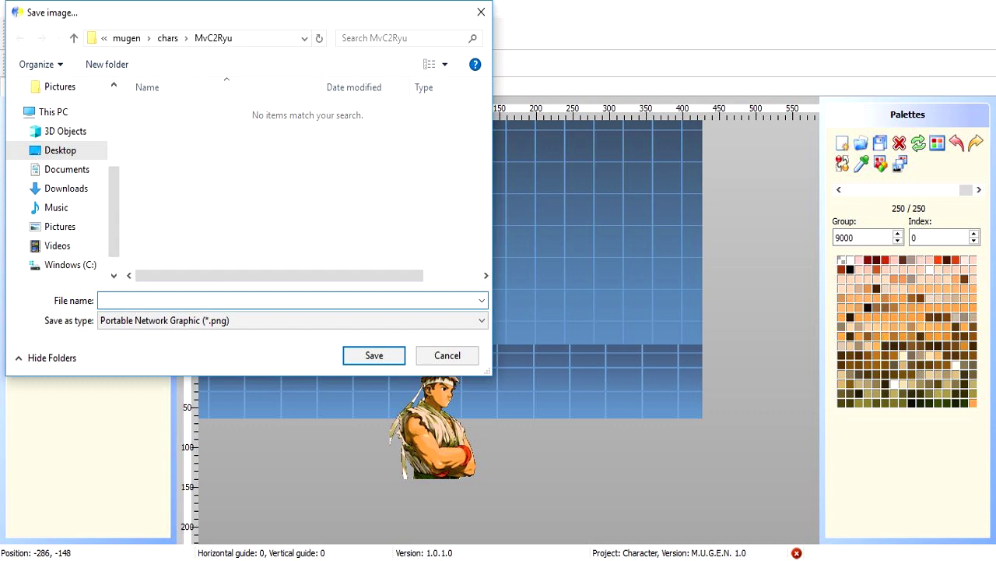
type("1")
left_click(386, 358)
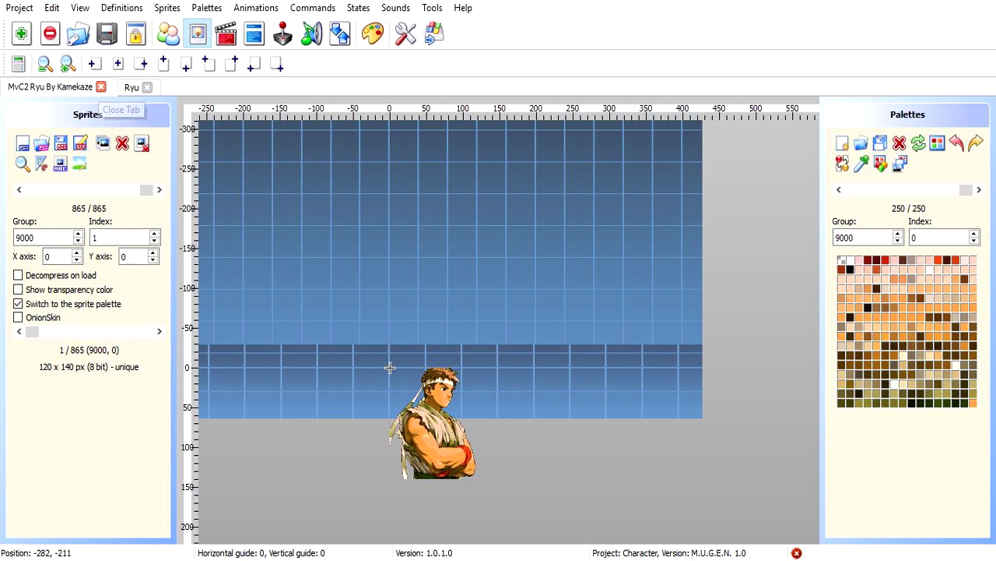
- Replace Ryu's 9000,1 sprite with image '1' from the chars\MvC2Ryu folder
left_click(101, 86)
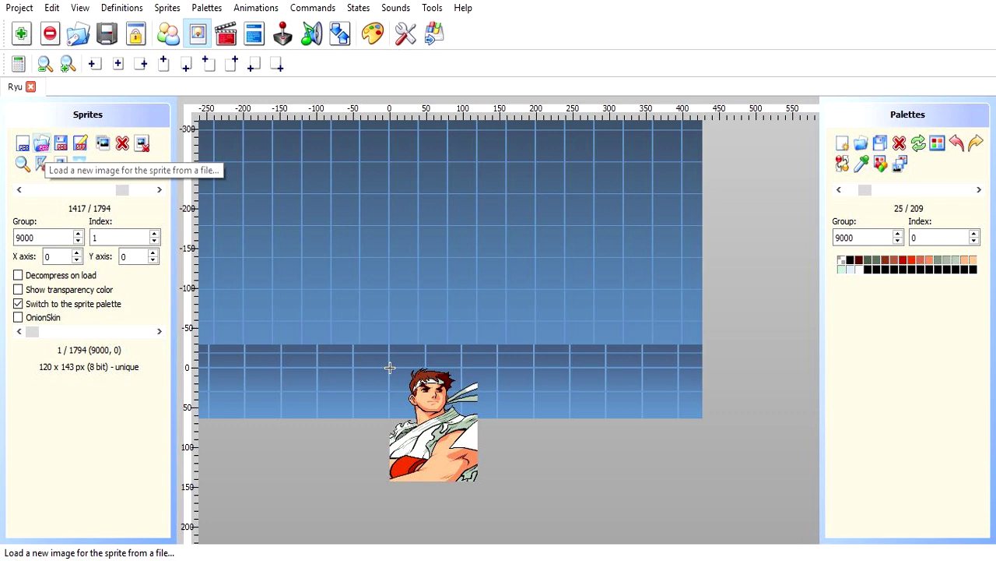
left_click(41, 143)
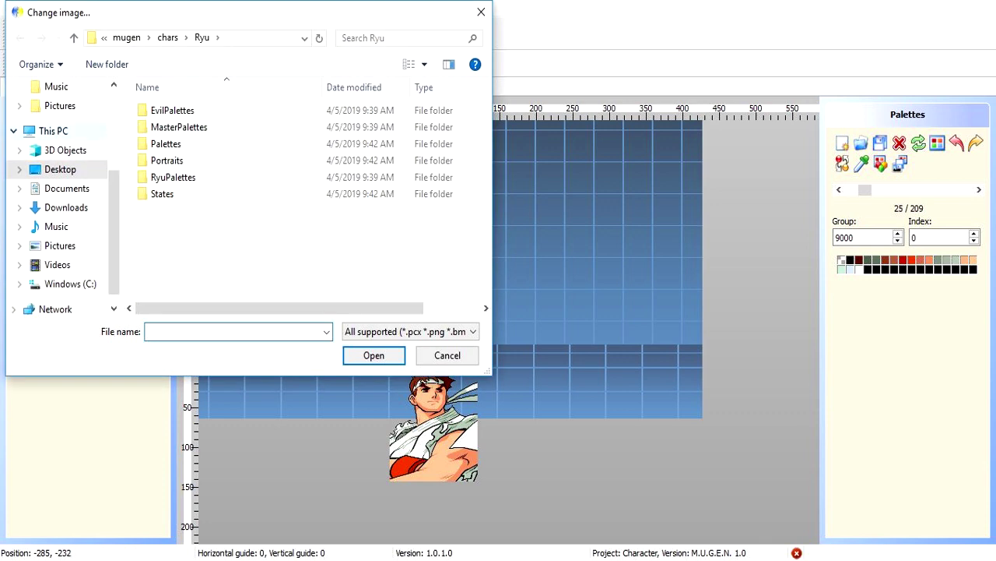
left_click(167, 38)
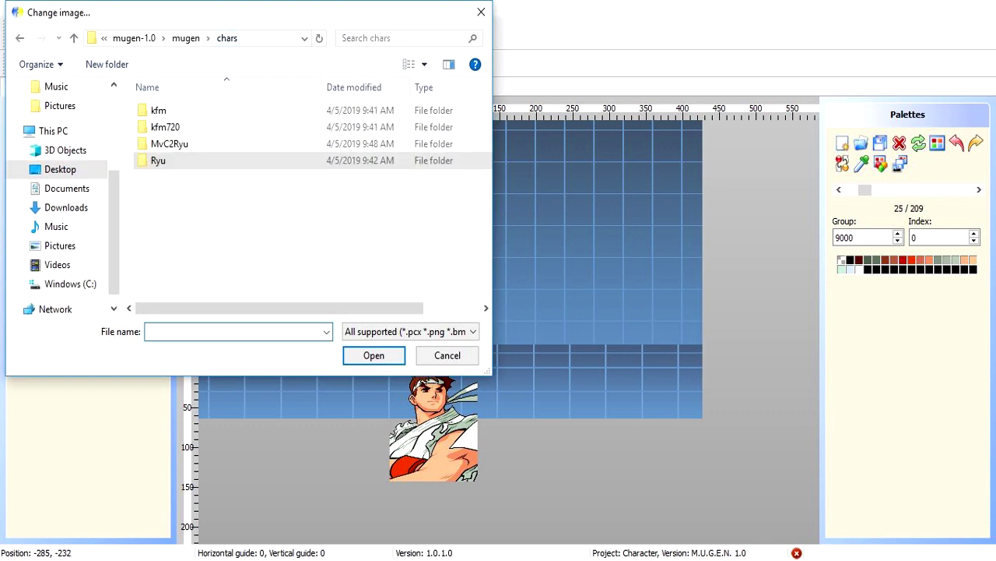
double_click(169, 143)
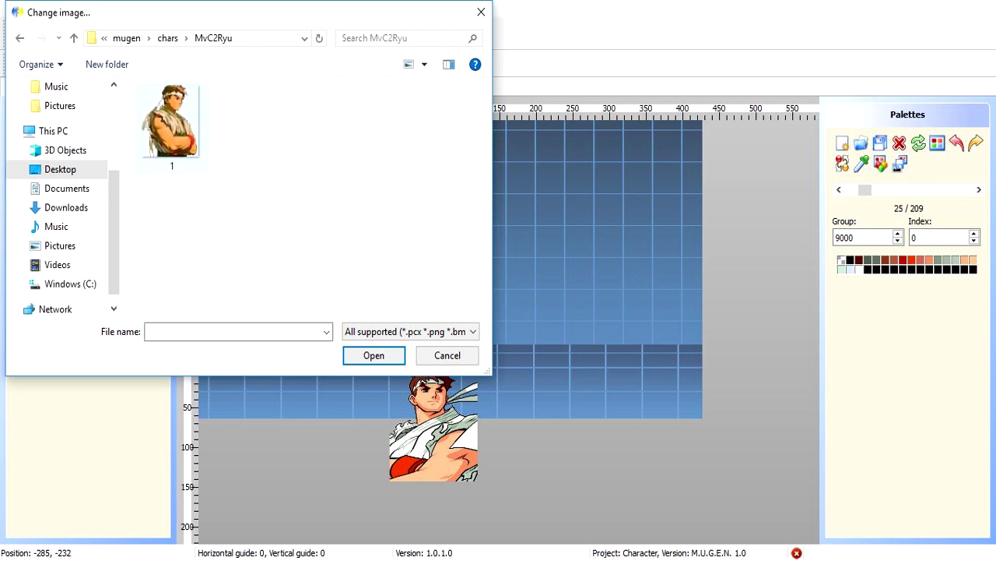
left_click(172, 125)
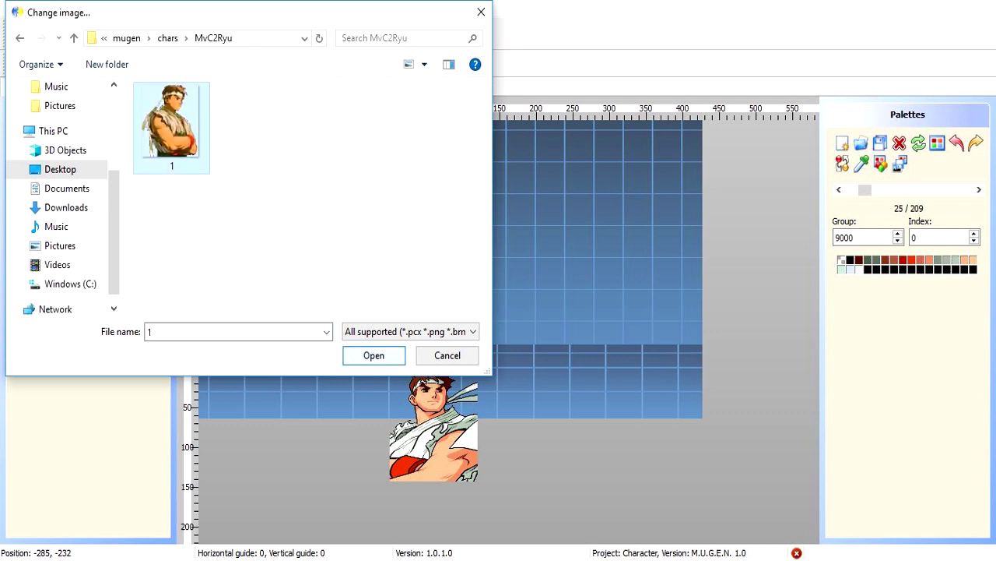
double_click(171, 124)
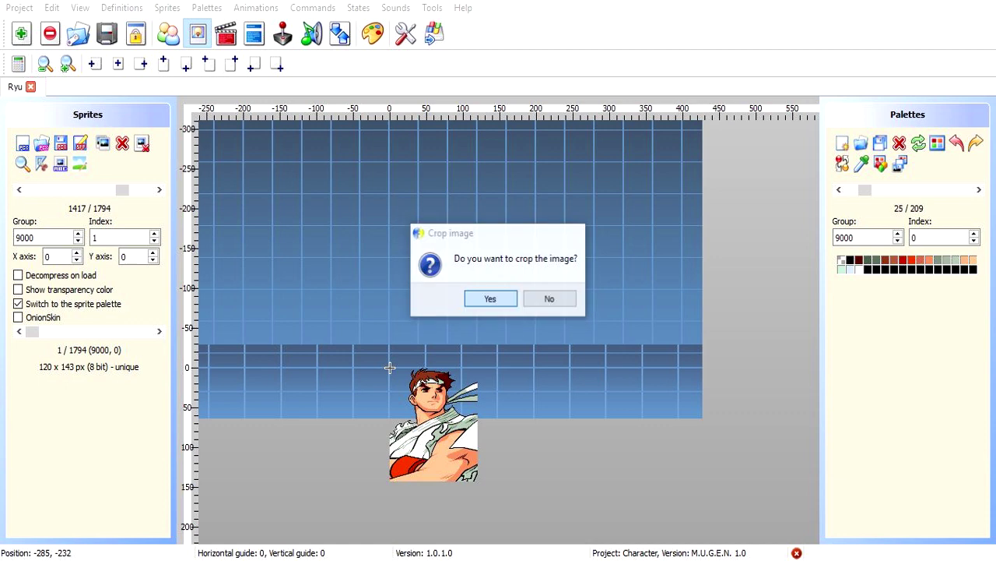
key("Return")
key("Return")
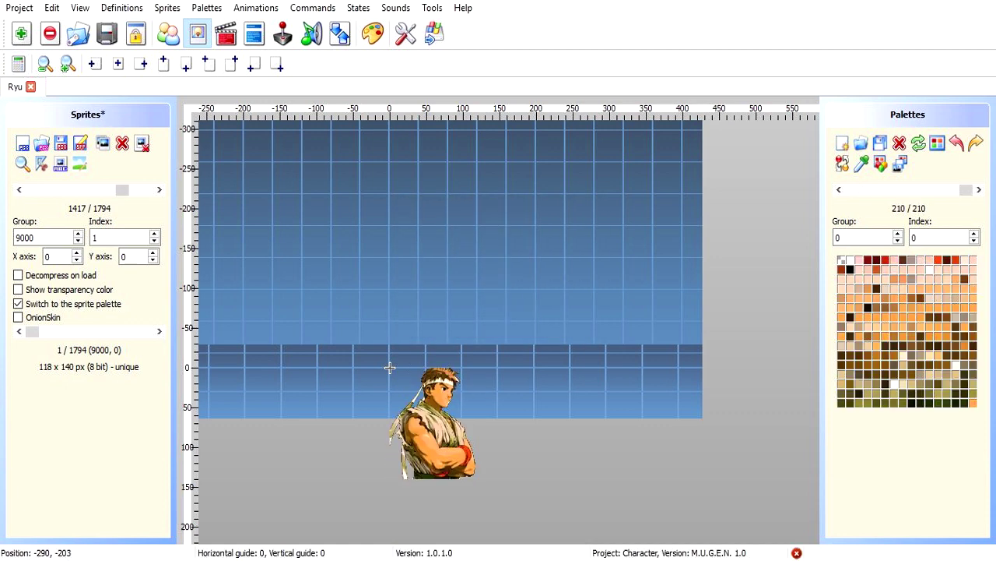
- Save the Ryu project with its new portrait, answering the palette-saving question
key("alt+p")
key("Down")
key("Down")
key("Down")
key("Down")
key("Down")
key("Down")
key("Down")
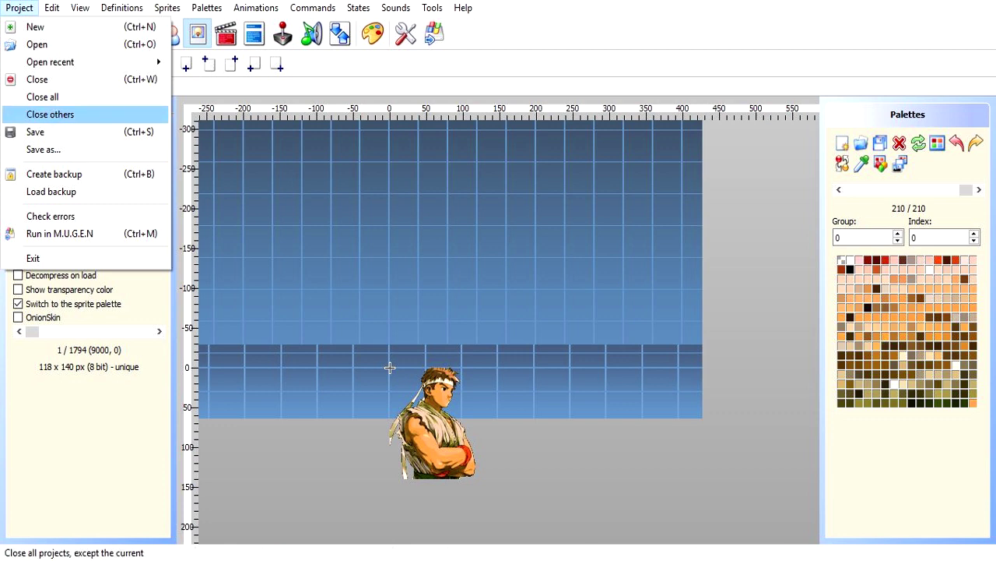
key("Return")
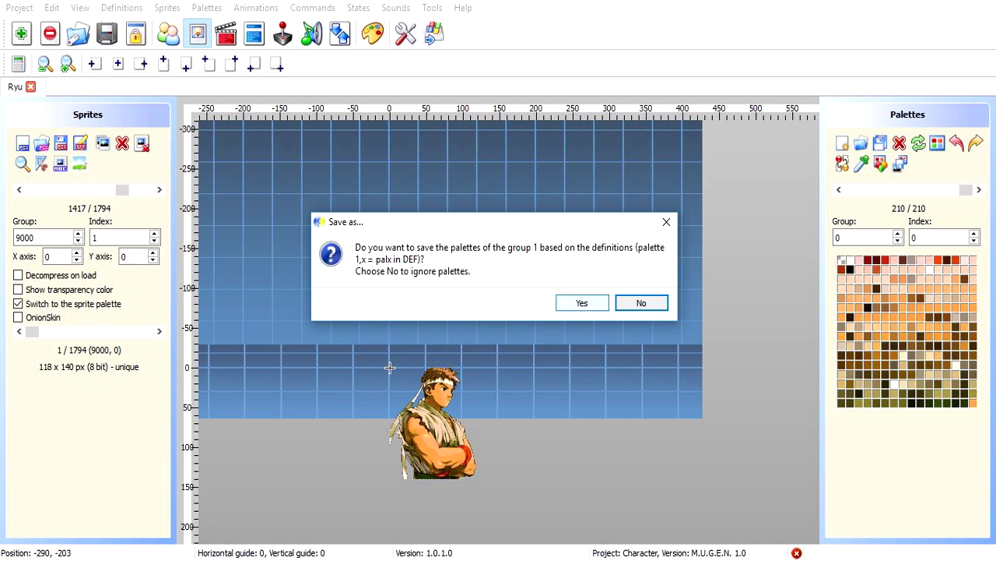
key("Return")
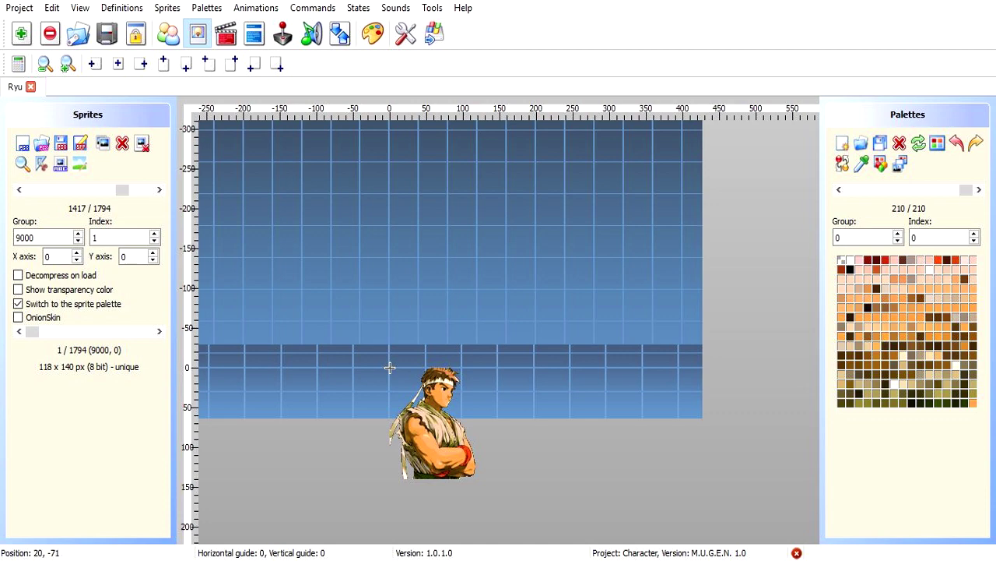
key("alt+Tab")
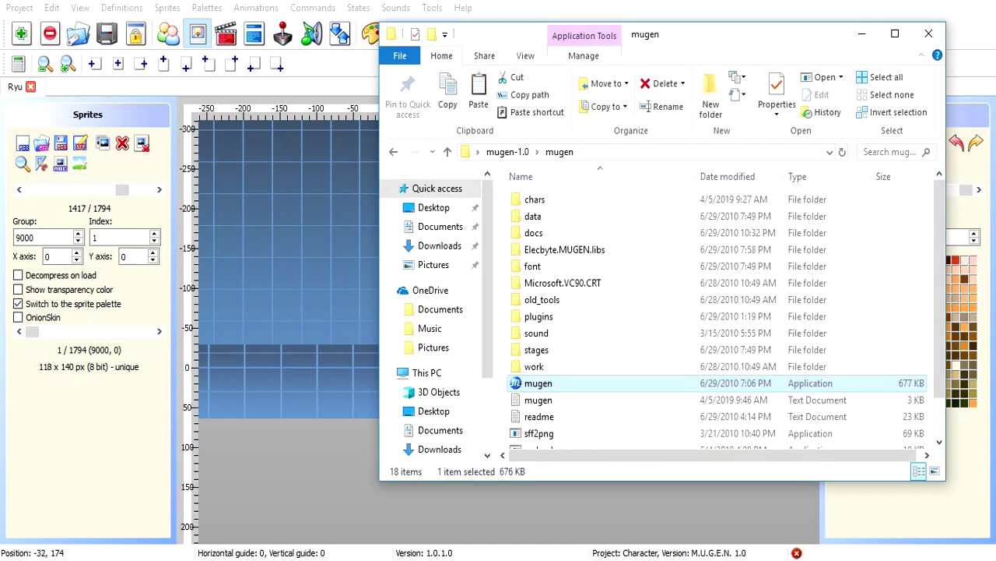
- Start a Training Mode match with Ryu on the Mountainside Temple stage
key("Return")
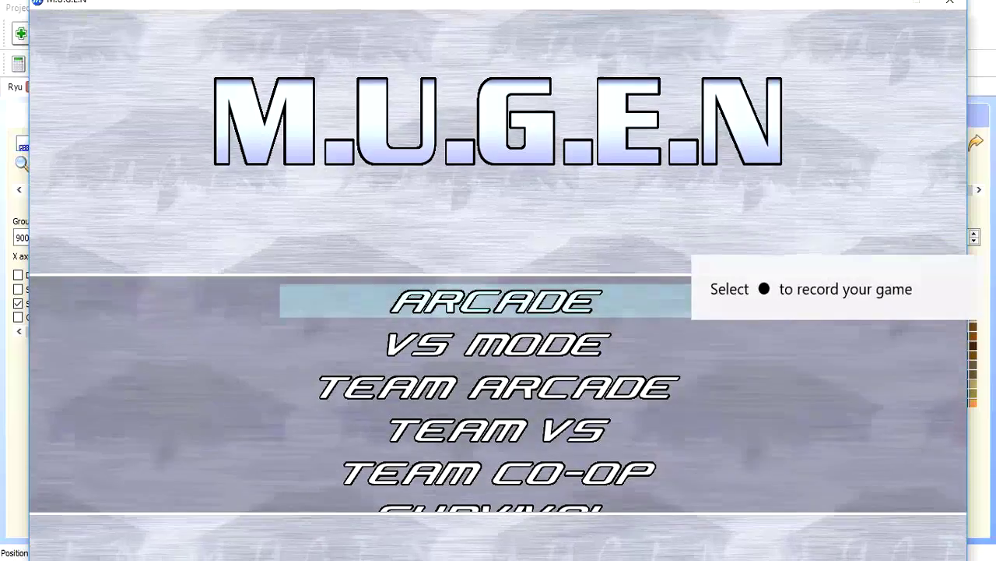
key("Up")
key("Up")
key("Up")
key("Up")
key("Return")
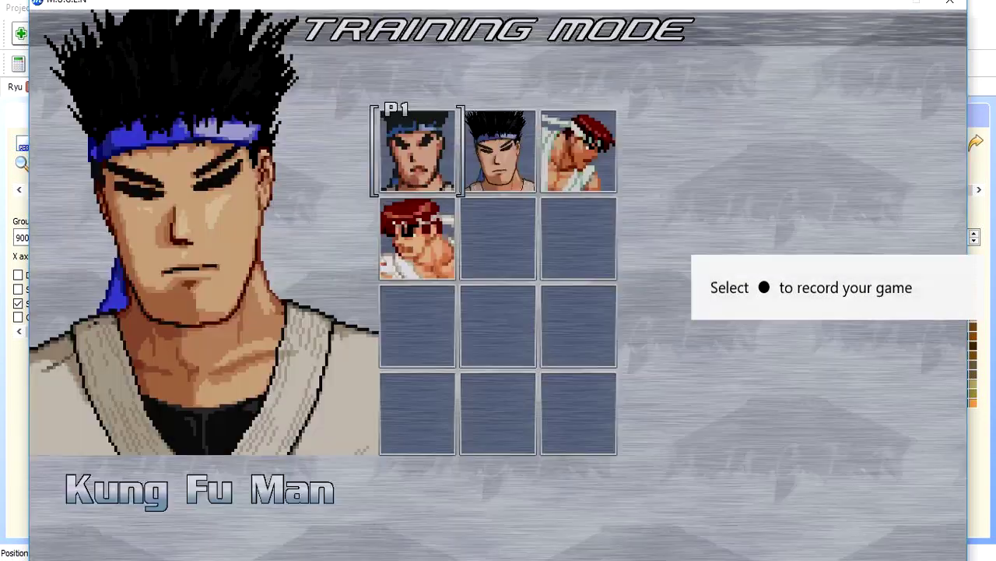
key("Down")
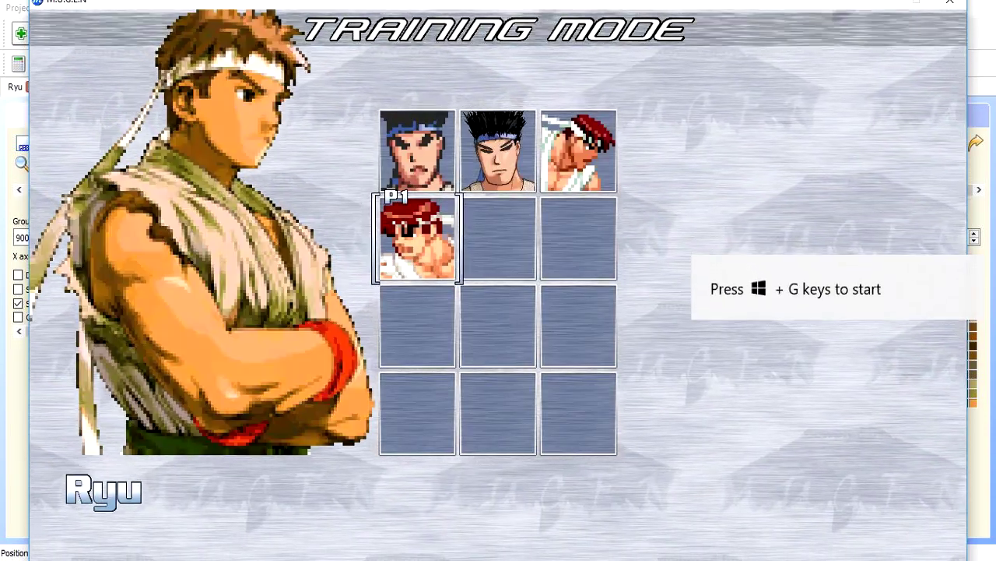
key("Up")
key("Right")
key("Right")
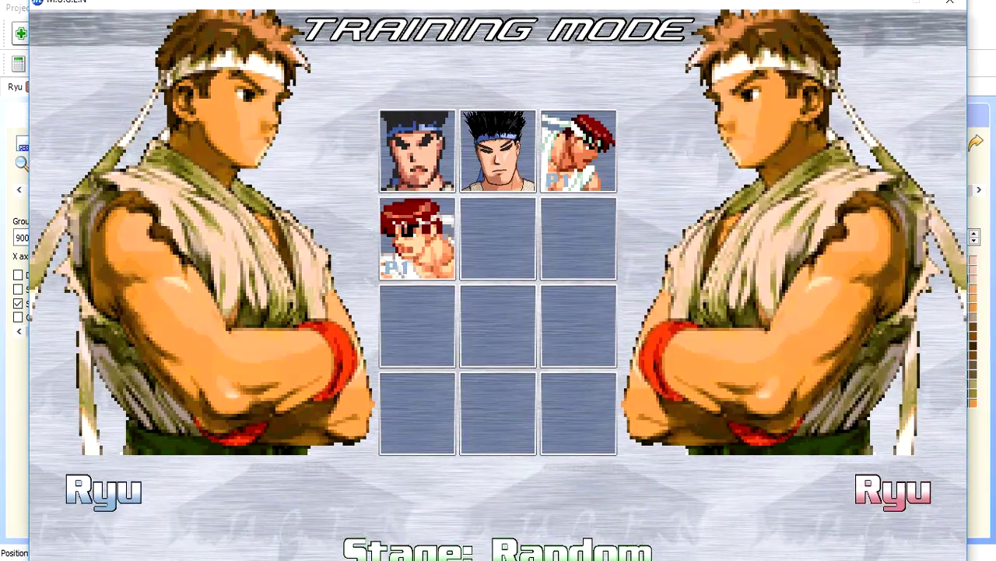
key("Right")
key("Return")
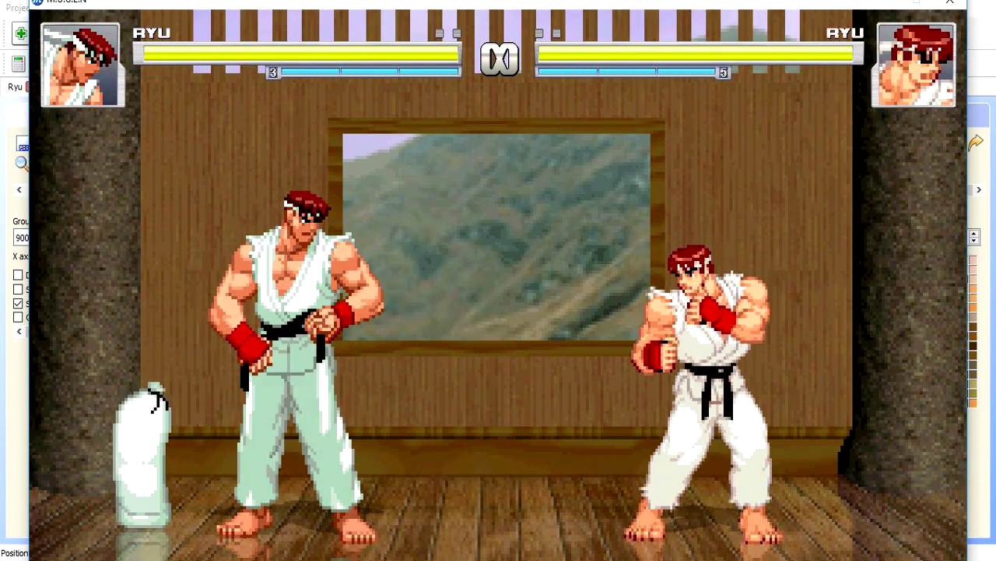
- Move Ryu back, jump, throw a super fireball and dash forward
key("Left")
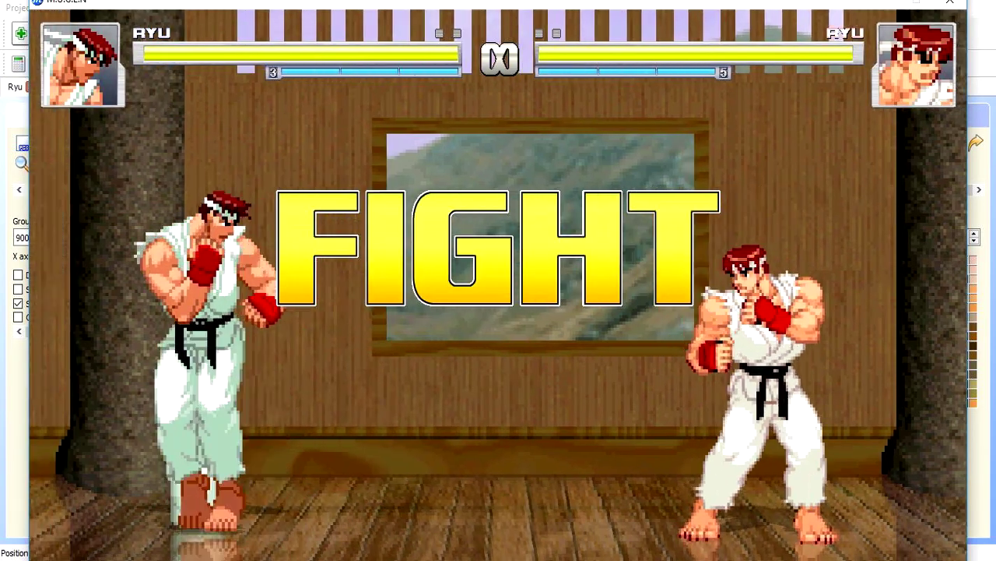
key("Up")
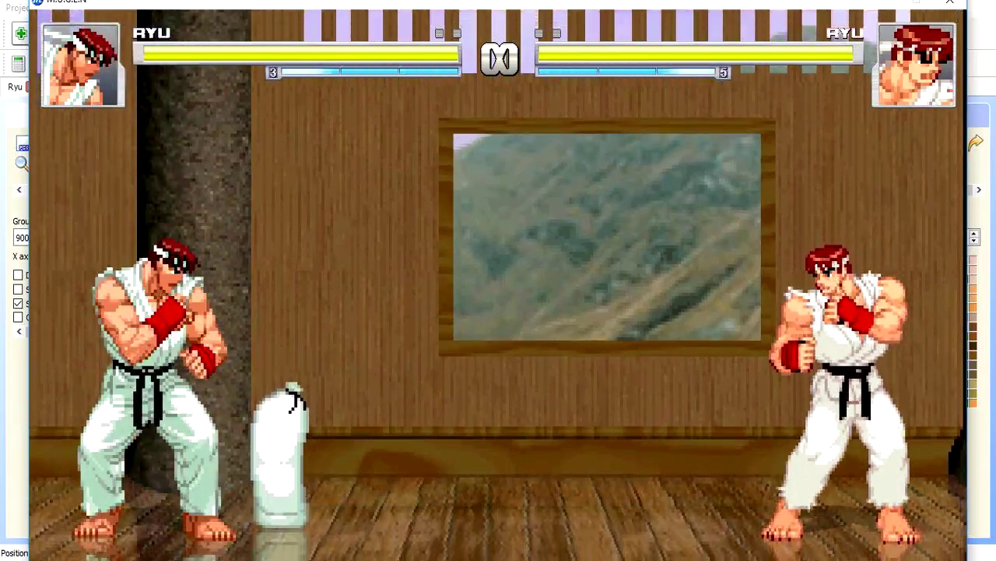
key("Down")
key("Right")
key("Down")
key("Right")
key("a")
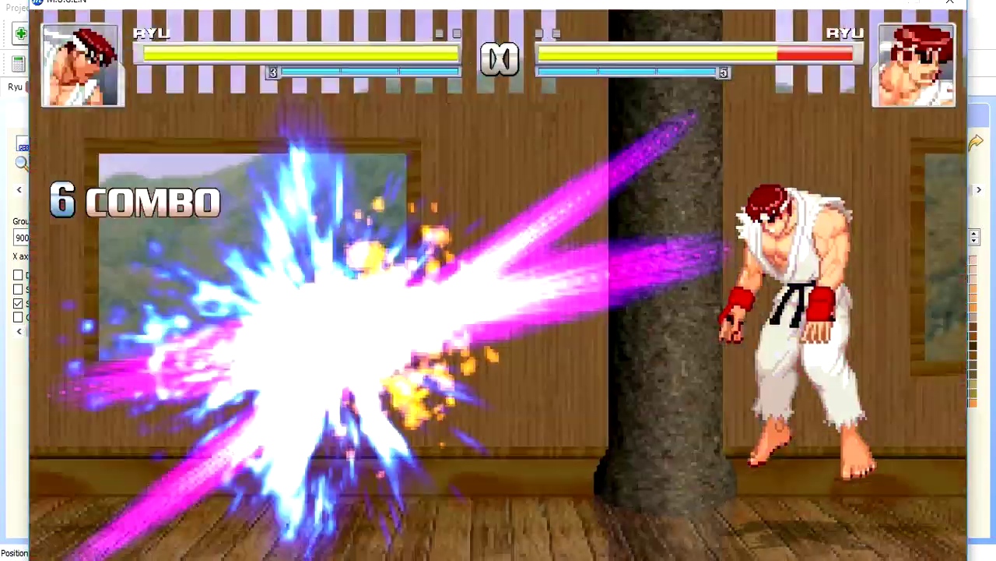
key("Right")
key("Right")
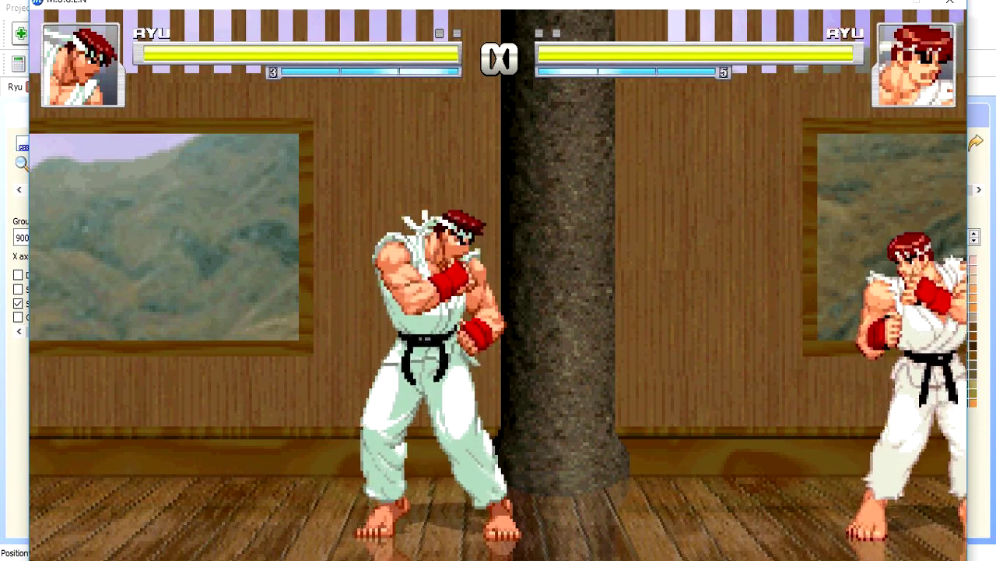
- Leave the match and exit MUGEN from the main menu
key("Escape")
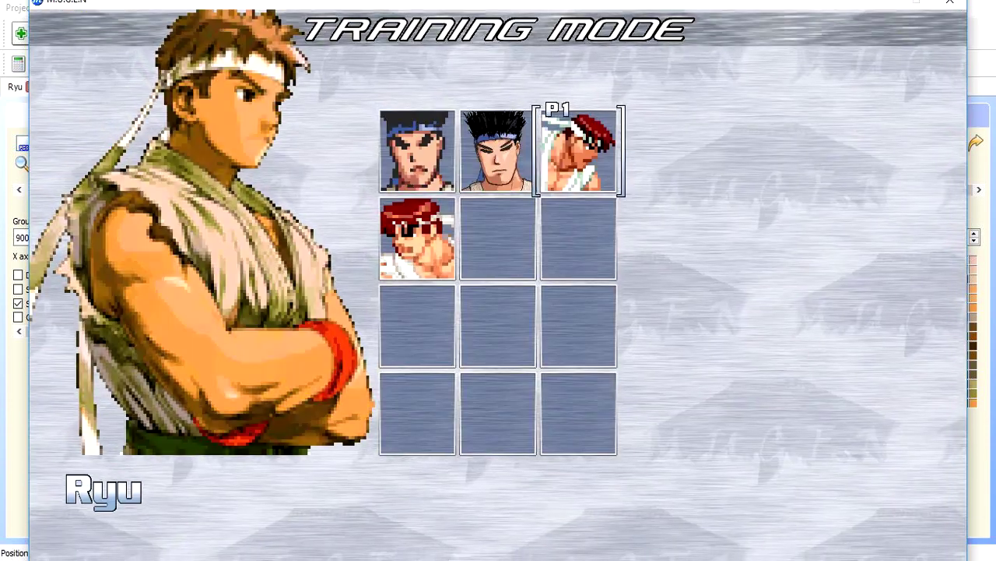
key("Escape")
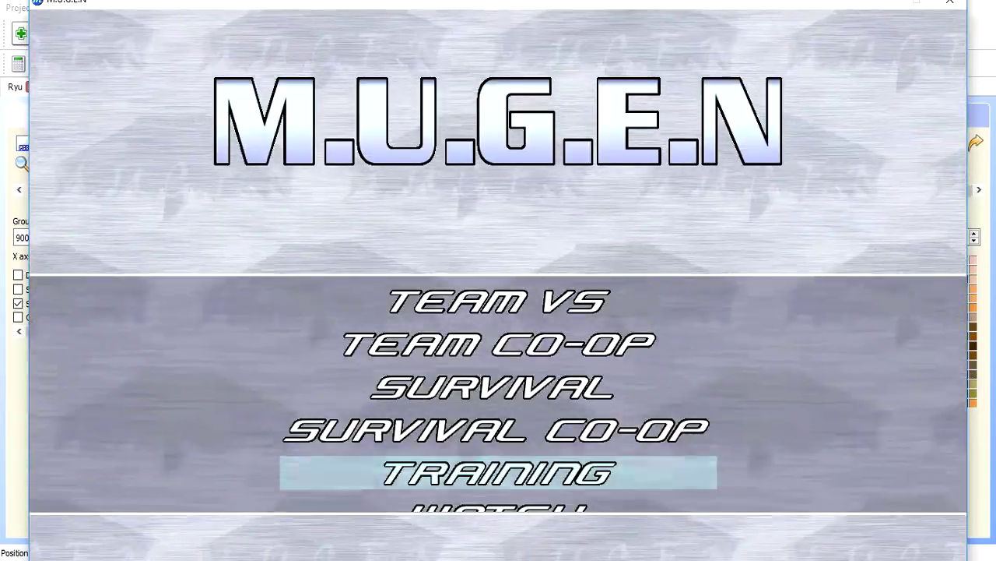
key("Down")
key("Down")
key("Down")
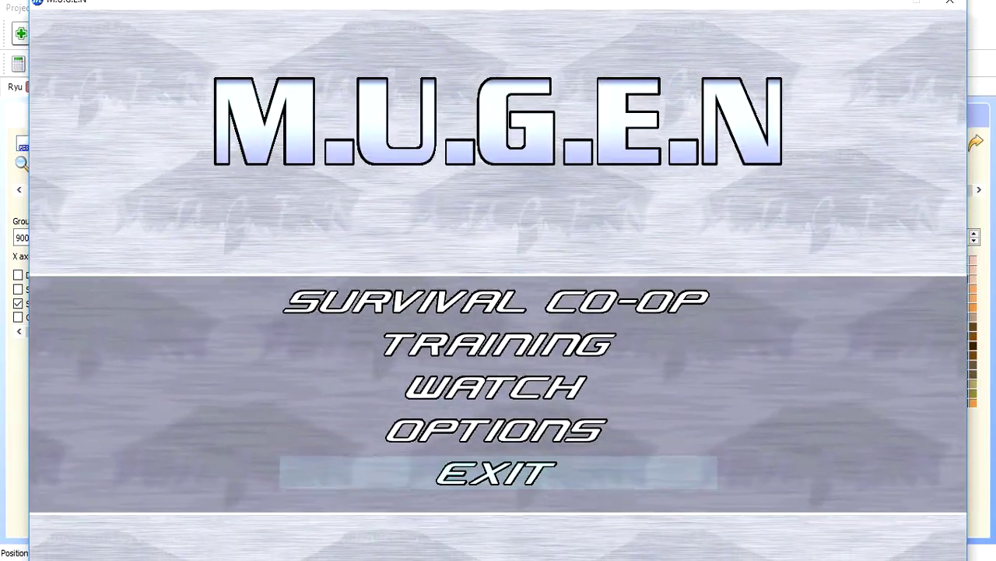
key("Return")
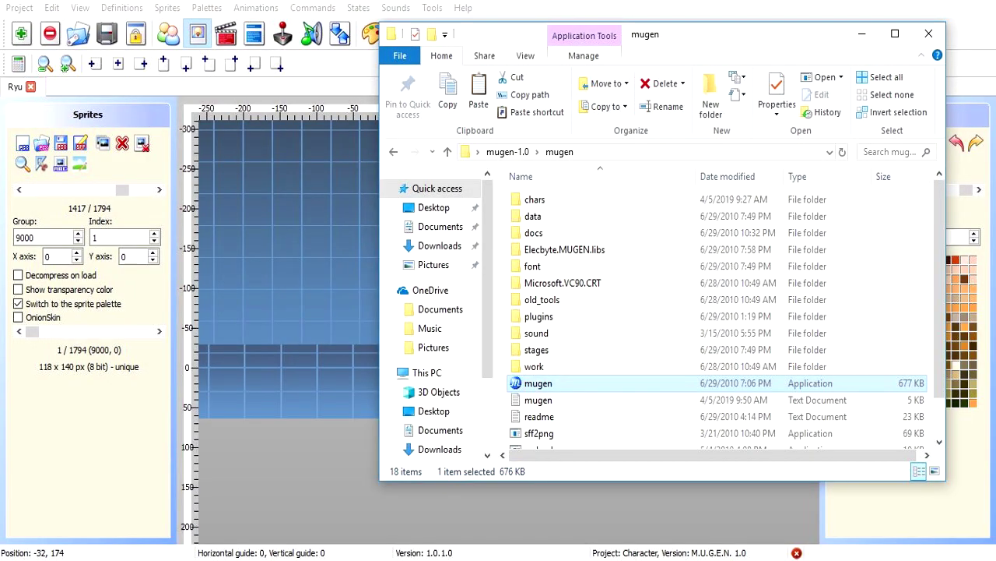
key("alt+Tab")
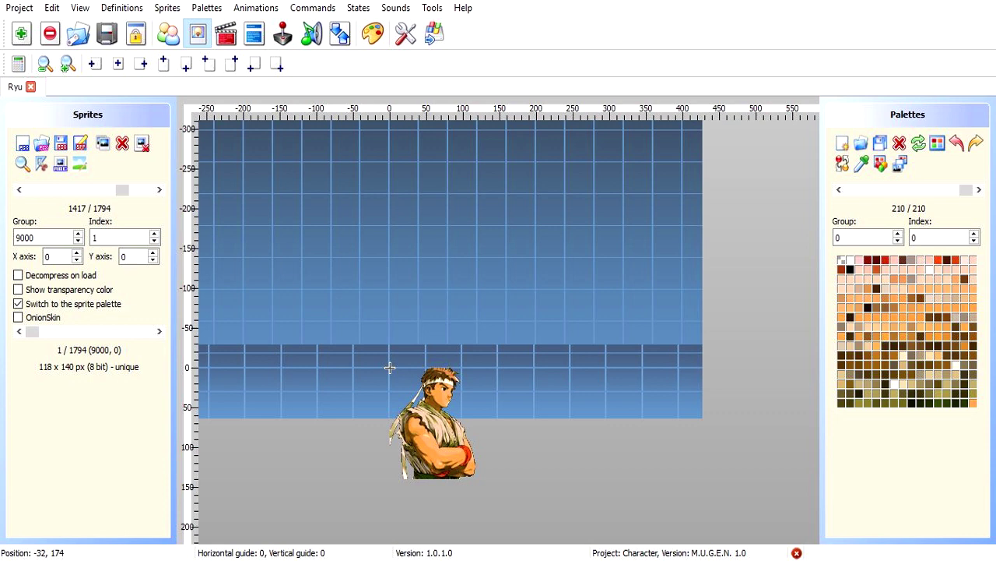